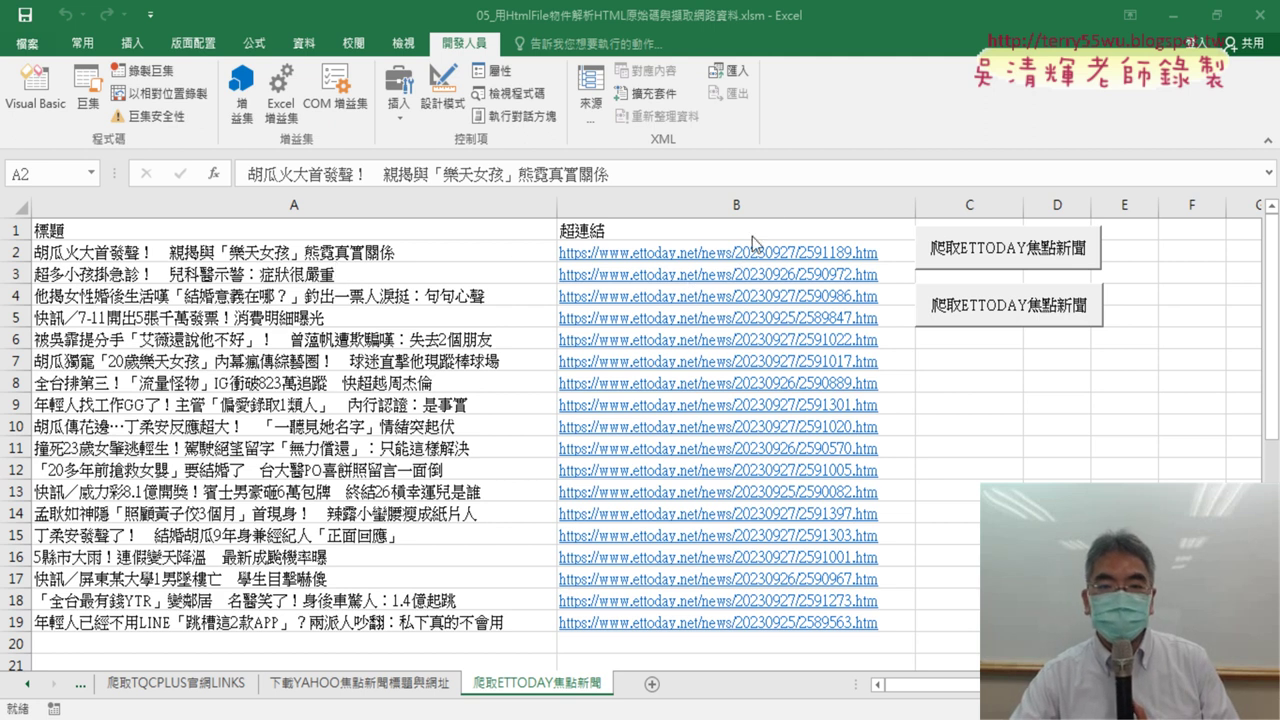
# Select column B and cell A2, then open the Module5 macro code in the VBA editor.
pyautogui.click(757, 203)
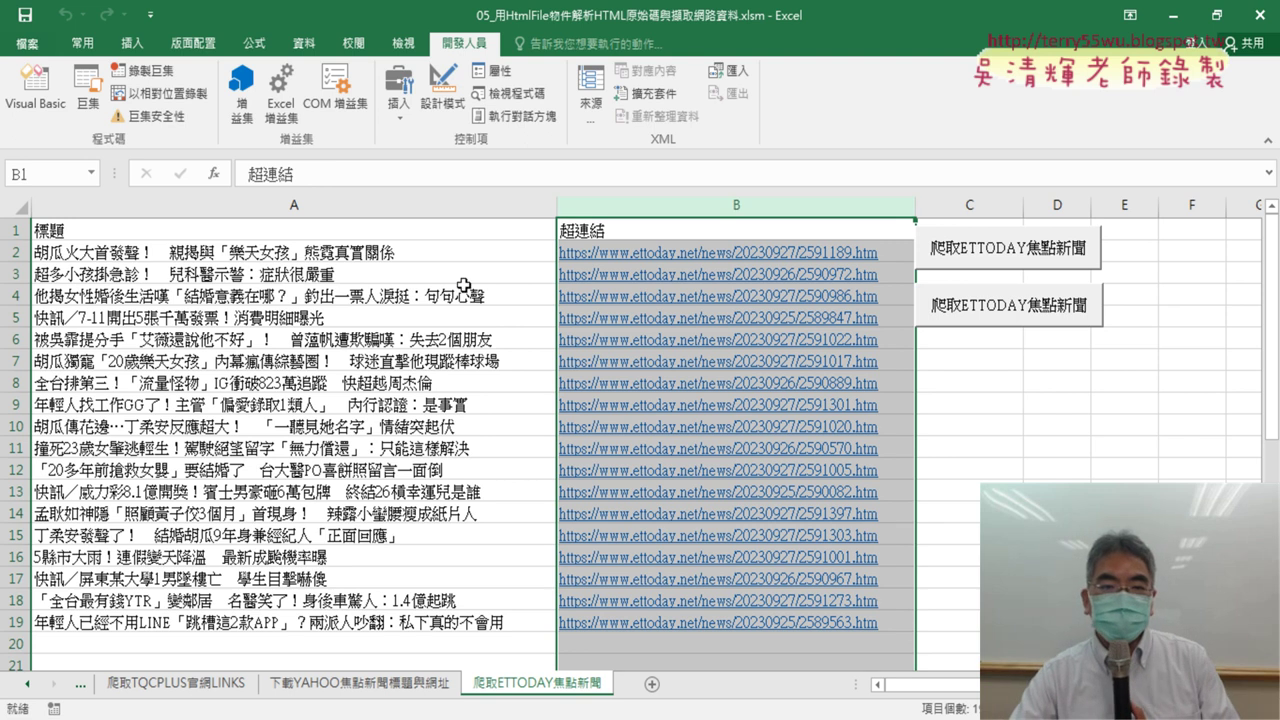
pyautogui.click(262, 251)
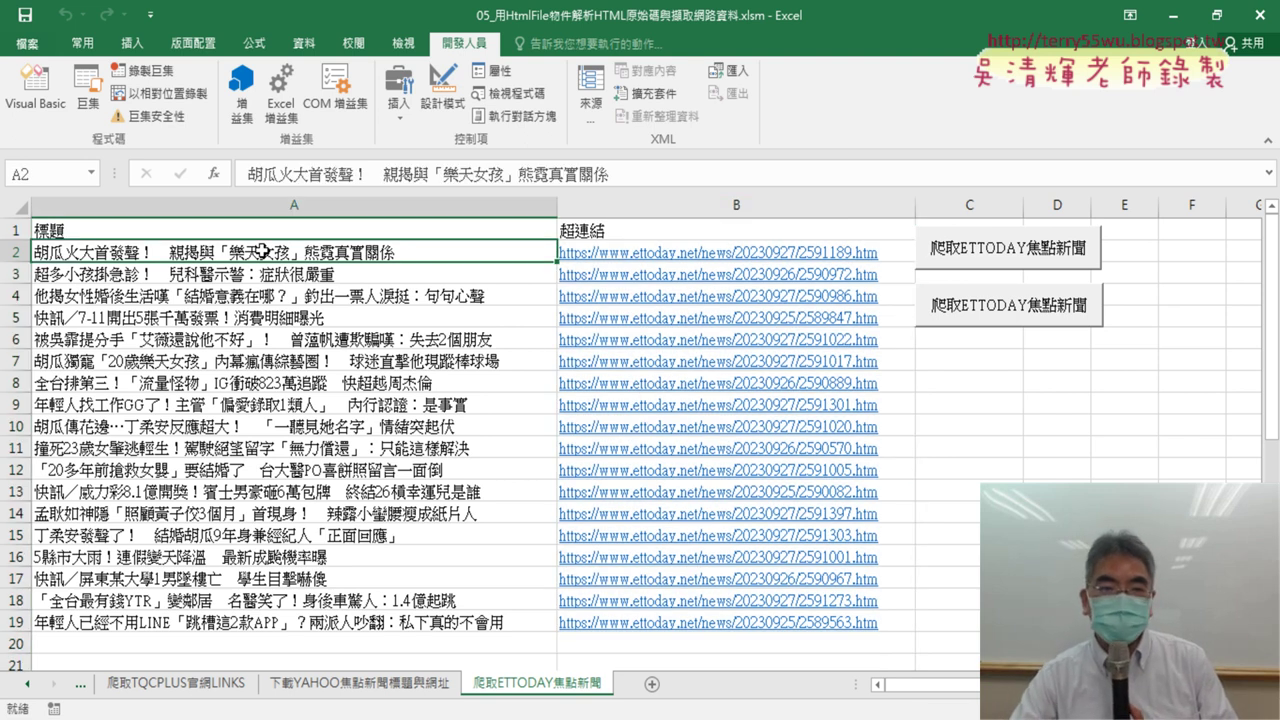
pyautogui.click(56, 89)
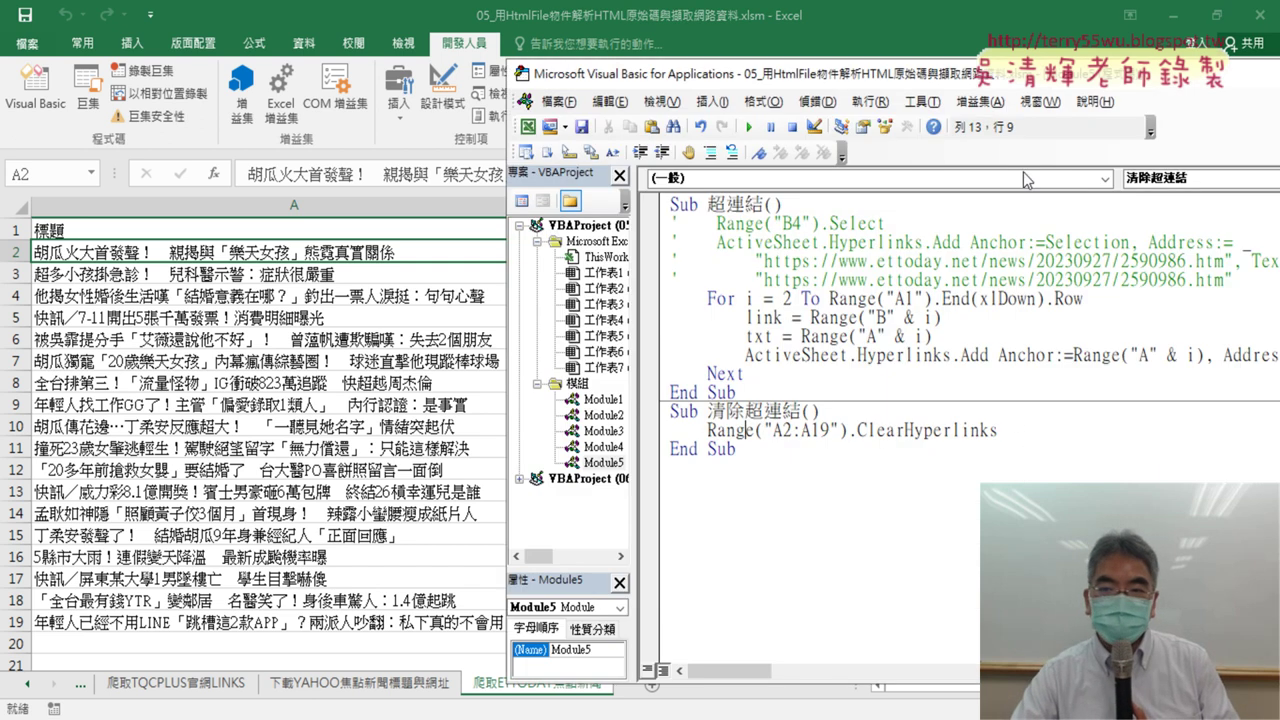
# Undo the macro edits back to the version whose loop selects each column B cell.
pyautogui.moveTo(1006, 84); pyautogui.dragTo(632, 54)
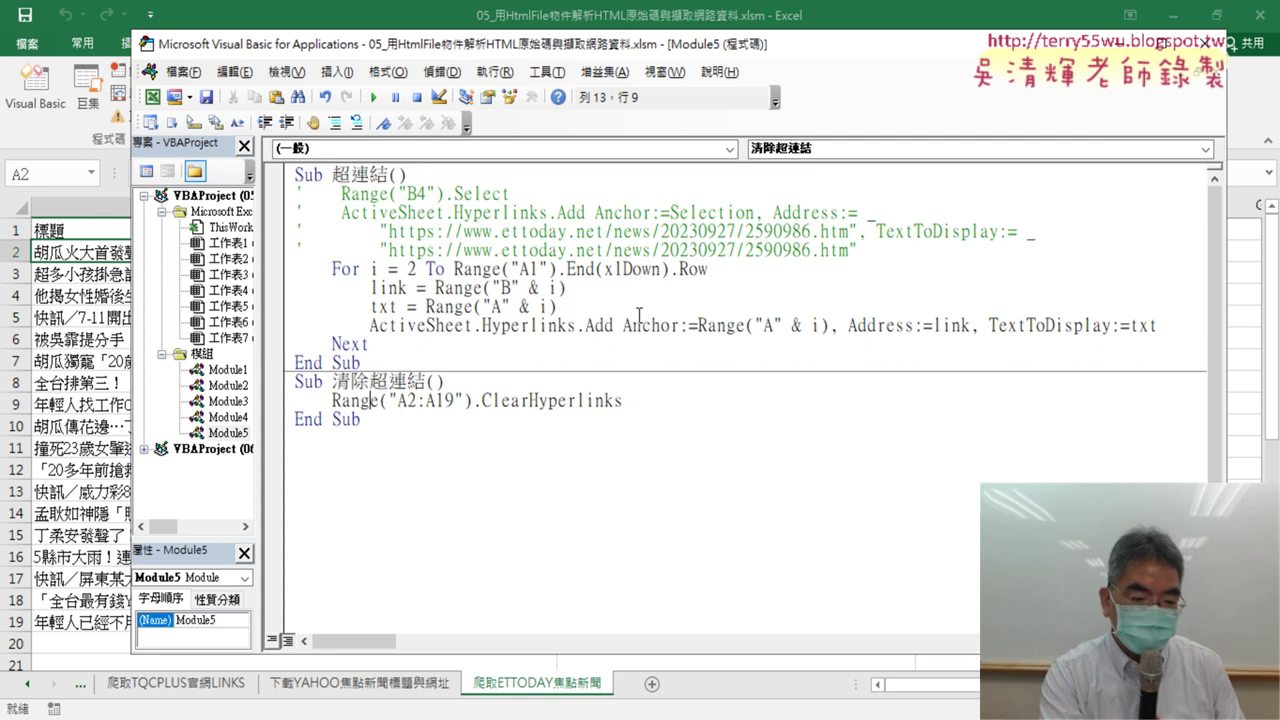
pyautogui.hotkey('ctrl', 'z')
pyautogui.hotkey('ctrl', 'z')
pyautogui.hotkey('ctrl', 'z')
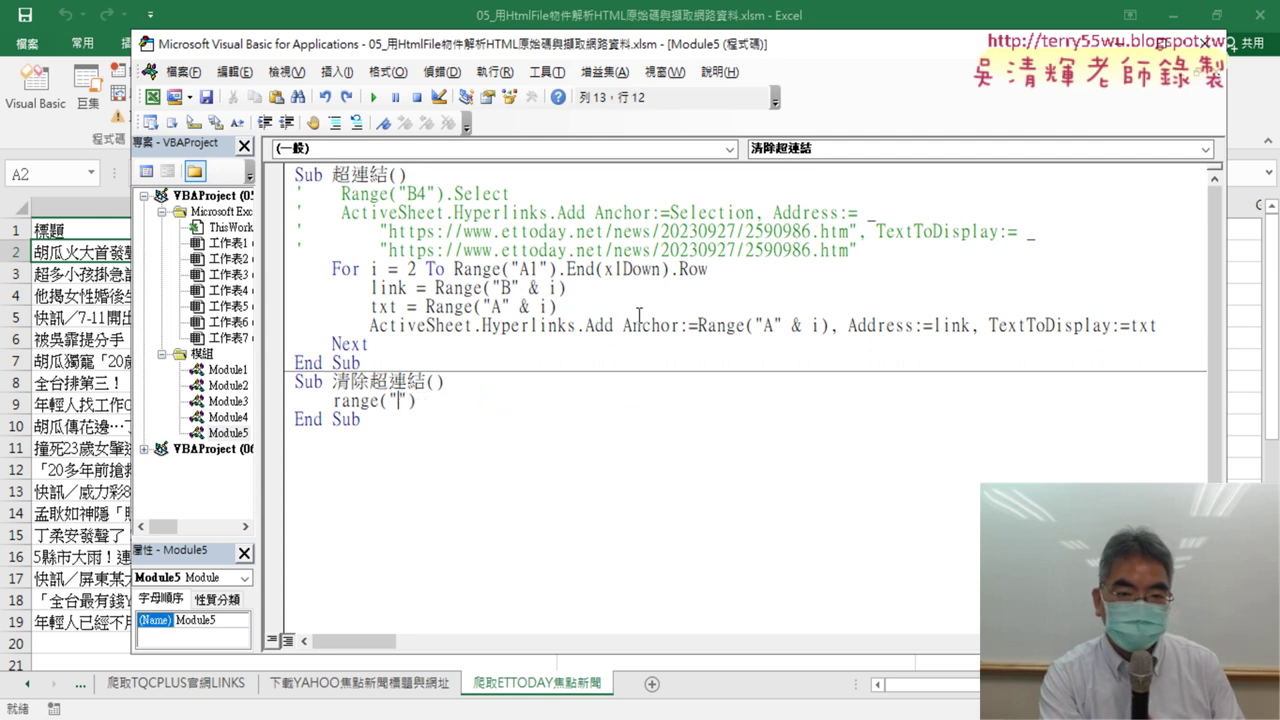
pyautogui.hotkey('ctrl', 'z')
pyautogui.hotkey('ctrl', 'z')
pyautogui.hotkey('ctrl', 'z')
pyautogui.hotkey('ctrl', 'z')
pyautogui.hotkey('ctrl', 'z')
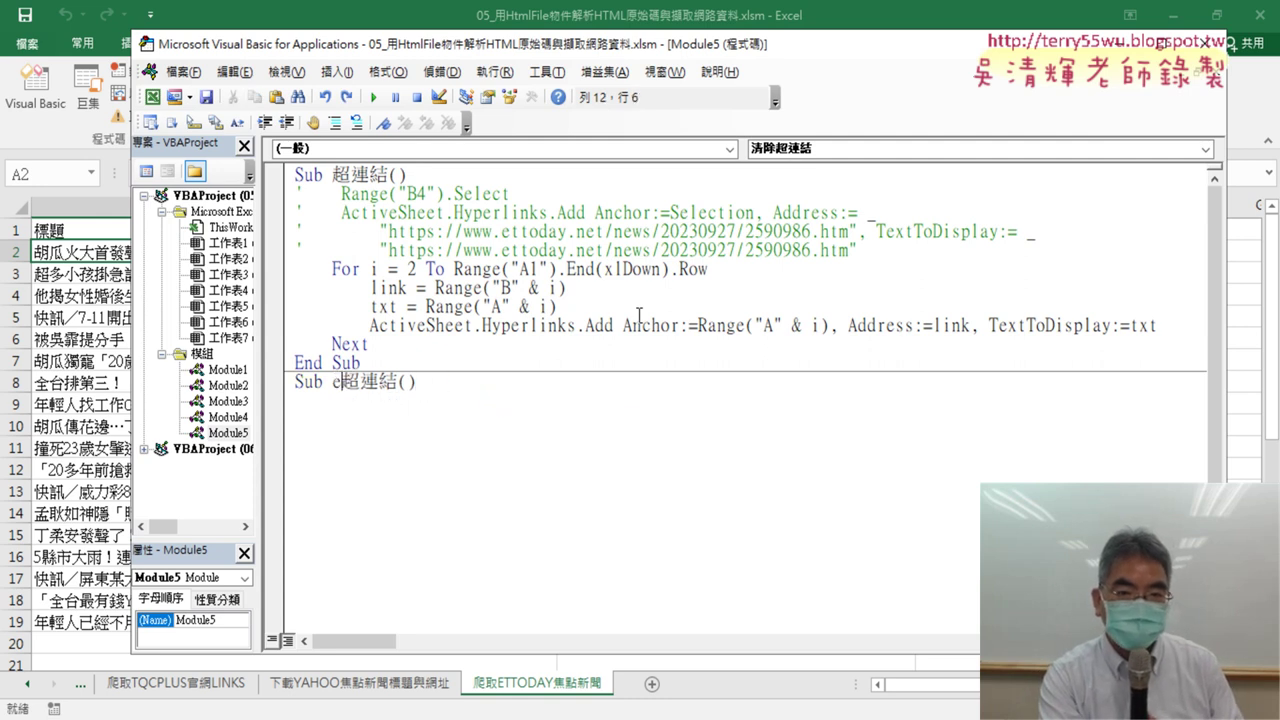
pyautogui.hotkey('ctrl', 'z')
pyautogui.hotkey('ctrl', 'z')
pyautogui.hotkey('ctrl', 'z')
pyautogui.hotkey('ctrl', 'z')
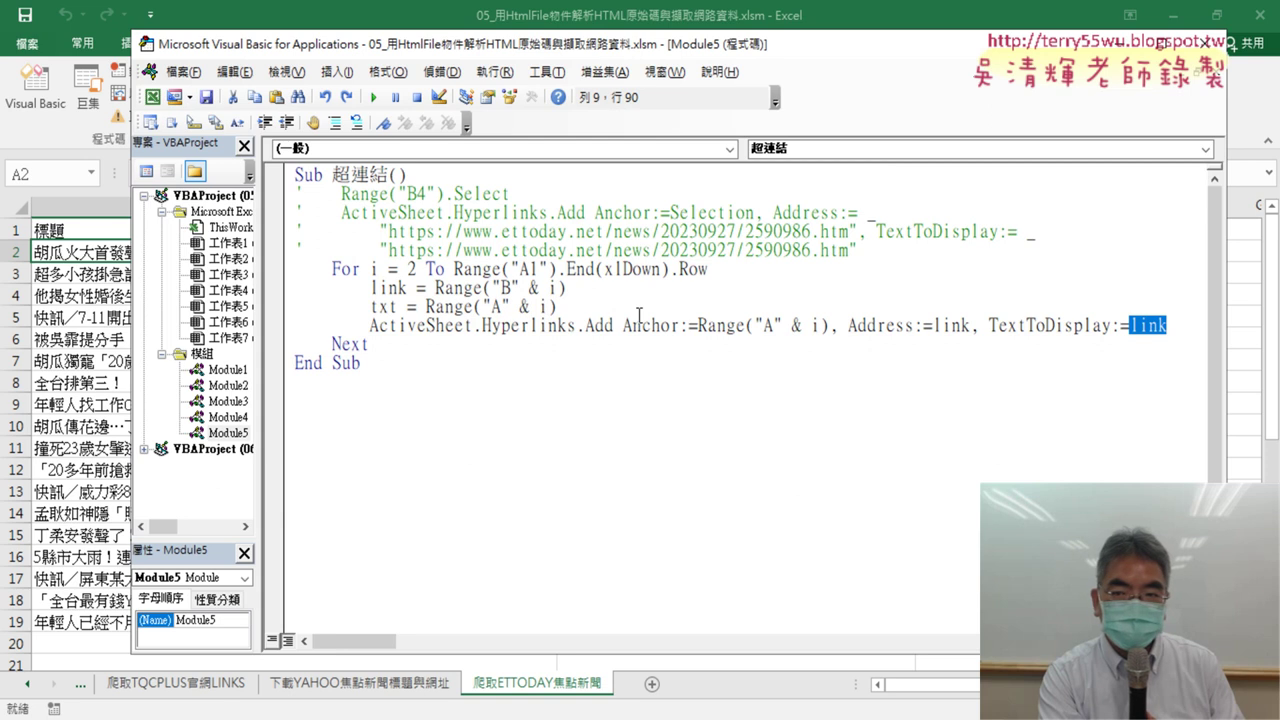
pyautogui.hotkey('ctrl', 'z')
pyautogui.hotkey('ctrl', 'z')
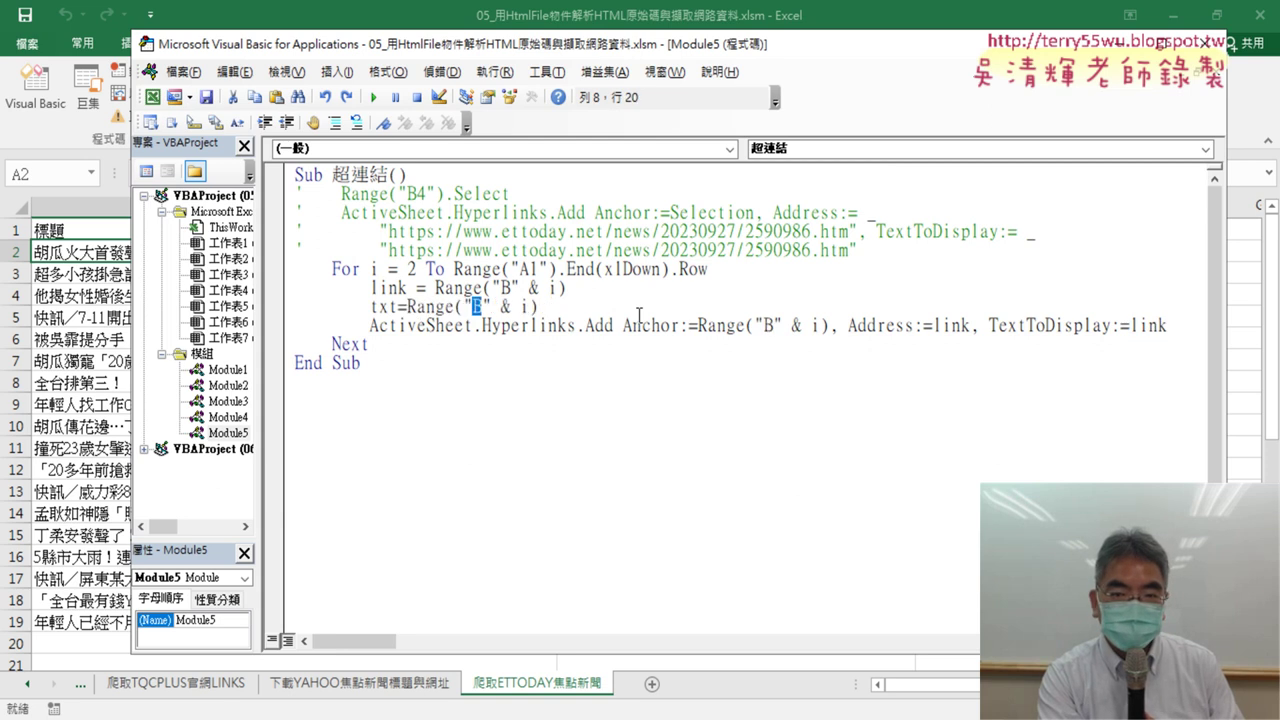
pyautogui.hotkey('ctrl', 'z')
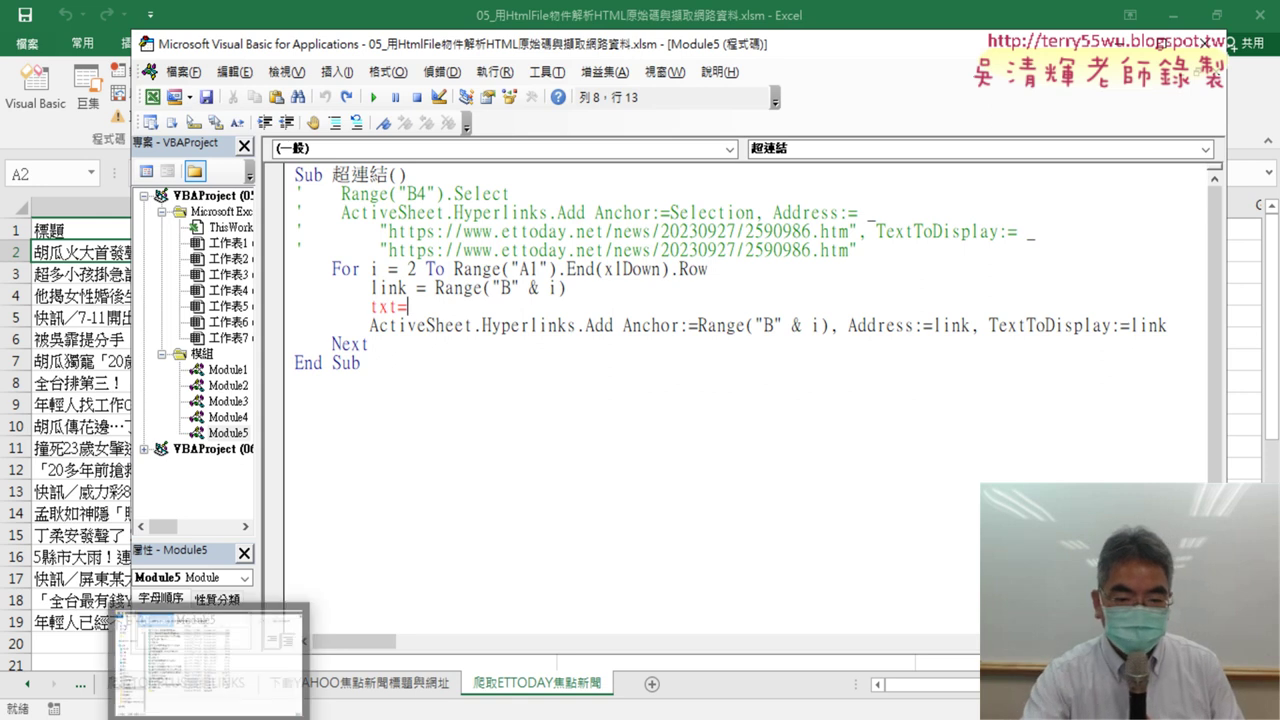
pyautogui.click(211, 705)
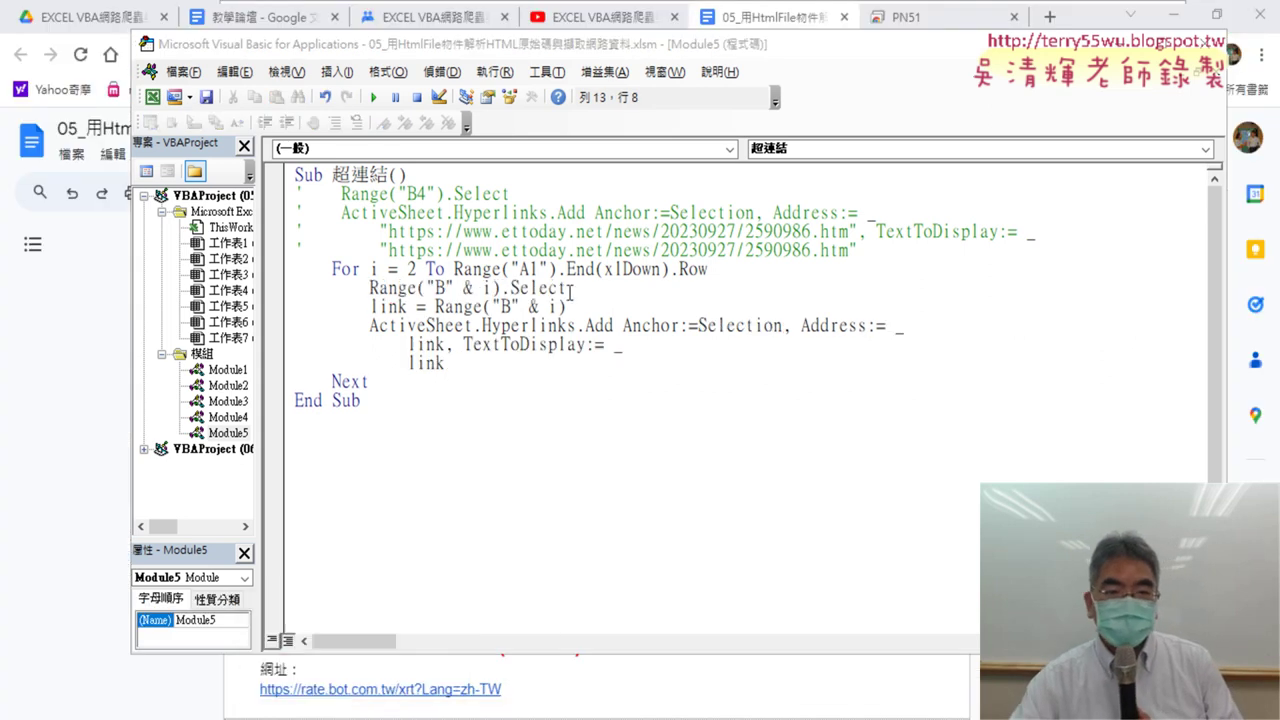
# Request context help for Hyperlinks from the Hyperlinks.Add statement.
pyautogui.moveTo(566, 288); pyautogui.dragTo(371, 288)
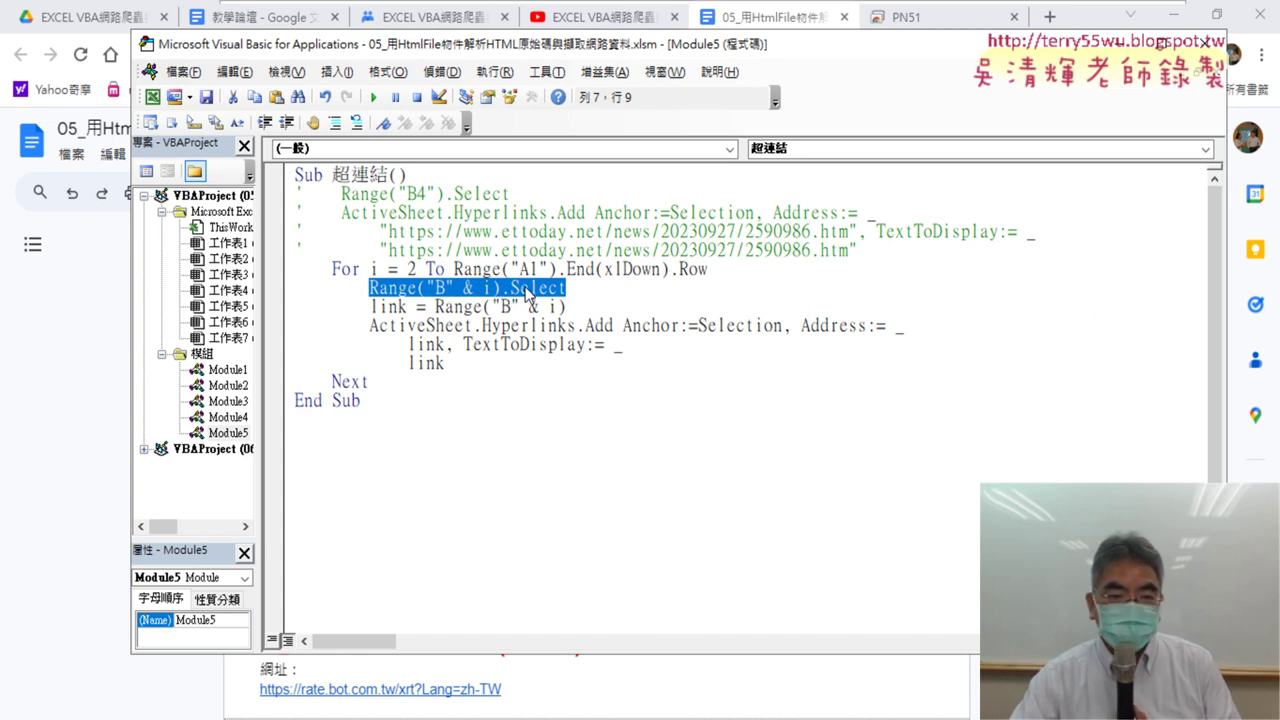
pyautogui.click(546, 325)
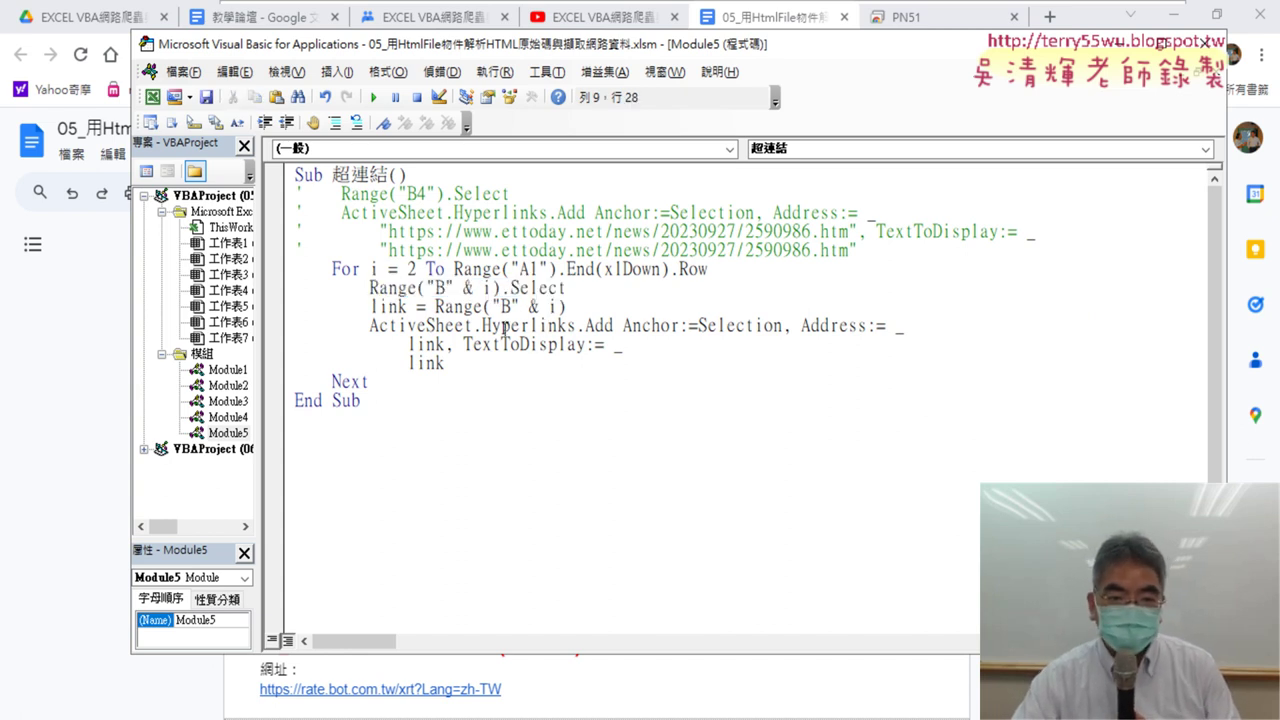
pyautogui.press('F1')
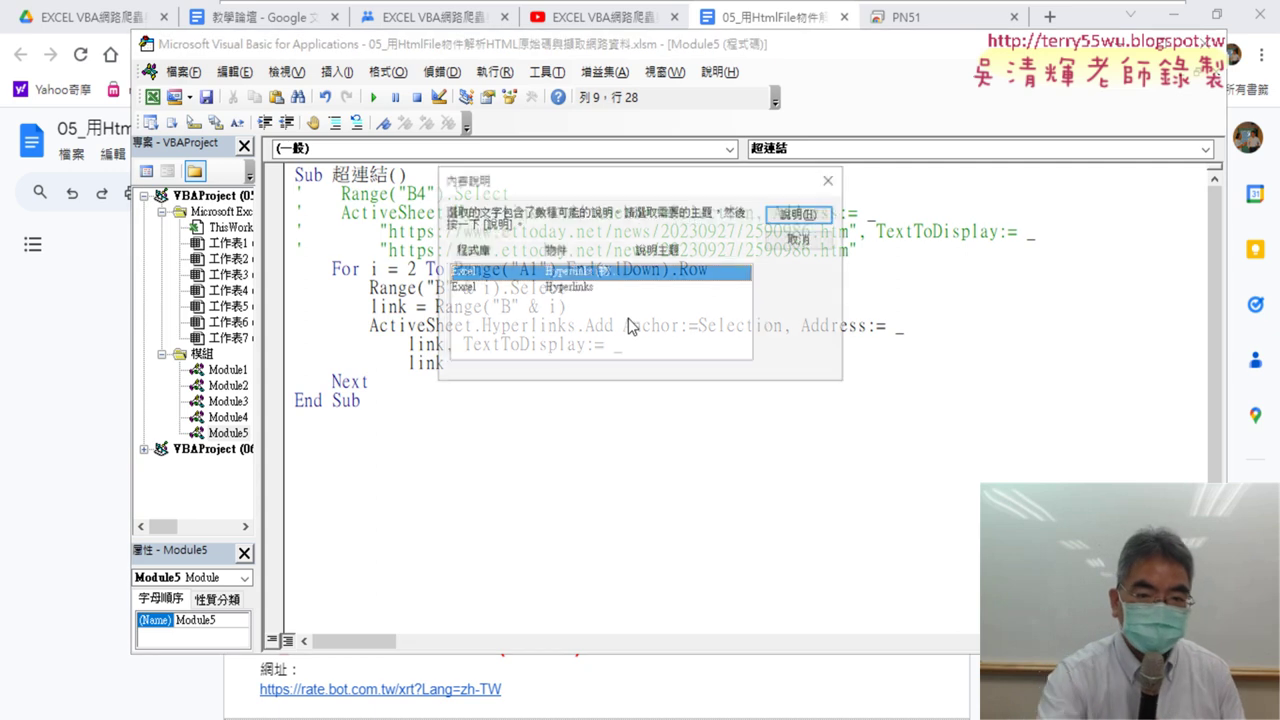
# Open the Hyperlinks help topic online and scroll through it.
pyautogui.press('Return')
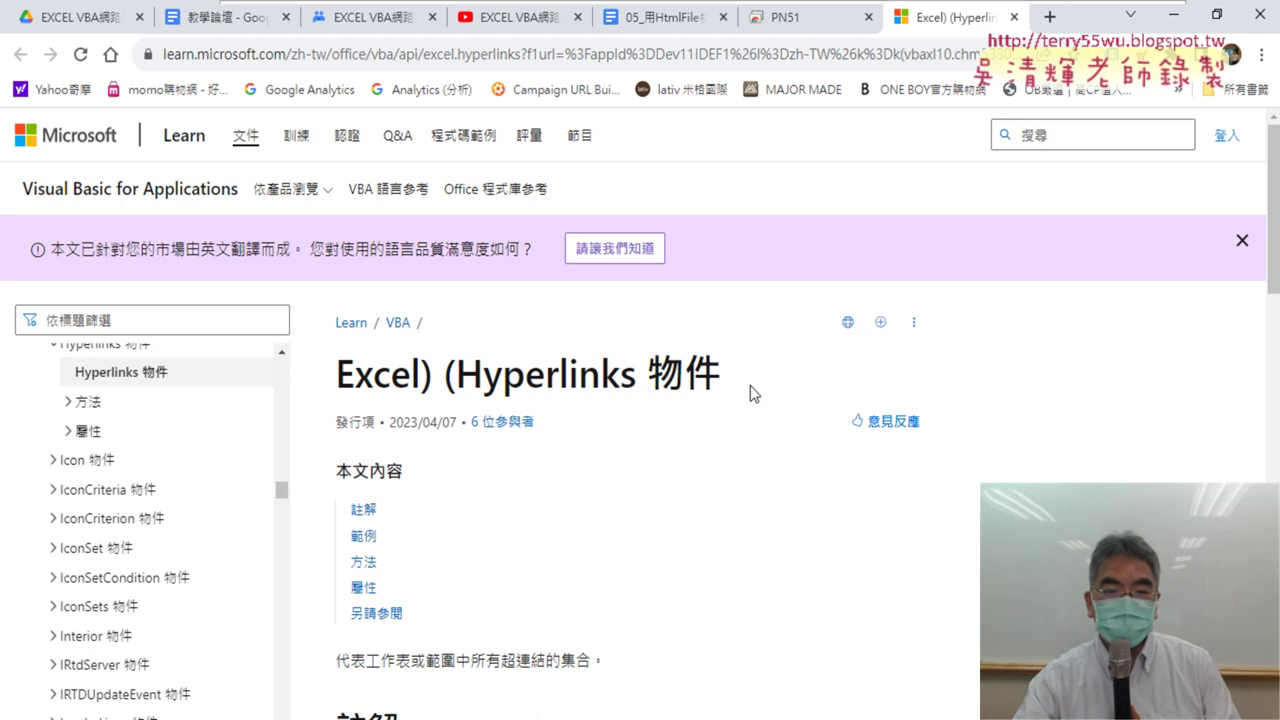
pyautogui.scroll(-4, 753, 393)
pyautogui.scroll(-2, 714, 400)
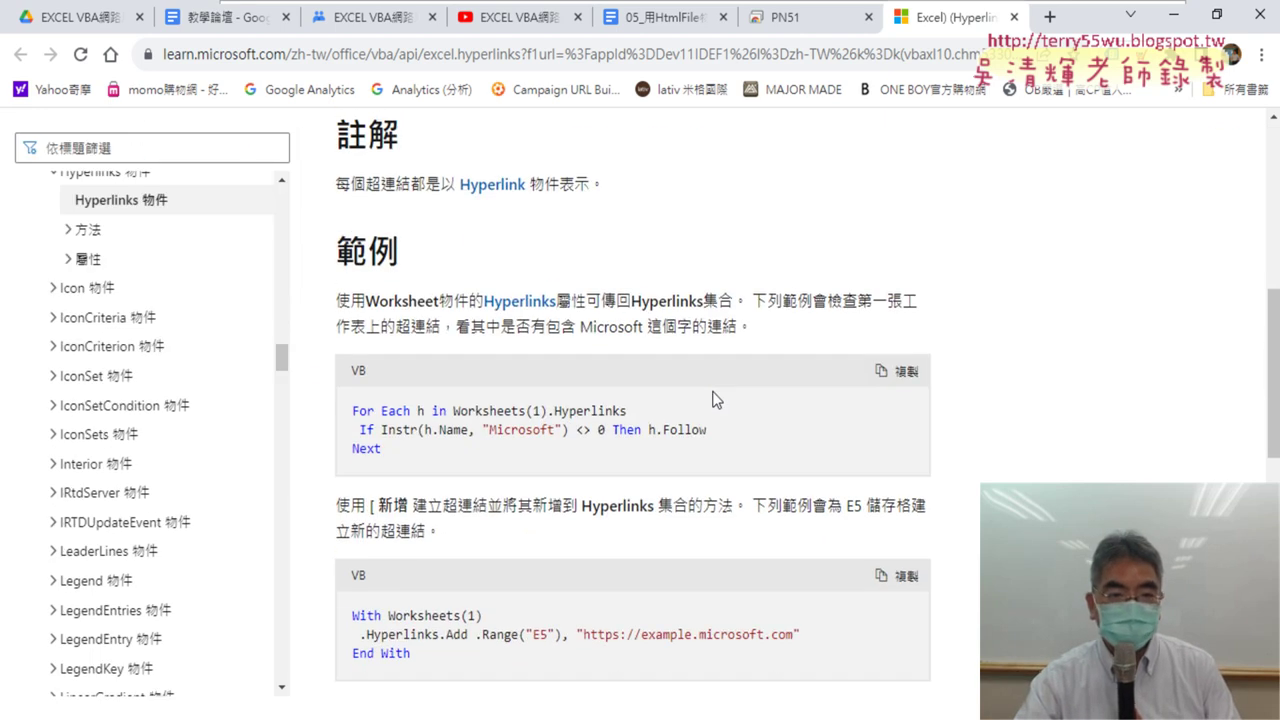
pyautogui.scroll(2, 714, 400)
pyautogui.scroll(3, 707, 397)
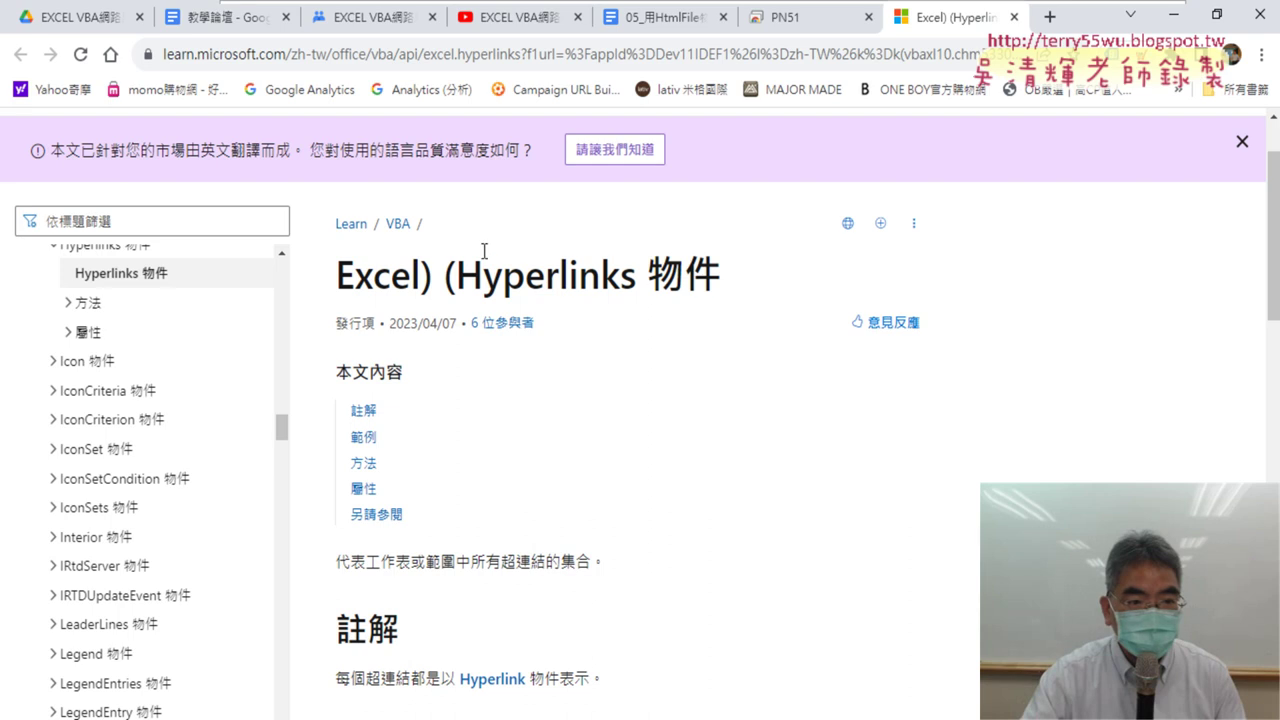
# Open the Hyperlinks.Add method page and review its required Anchor parameter.
pyautogui.click(78, 303)
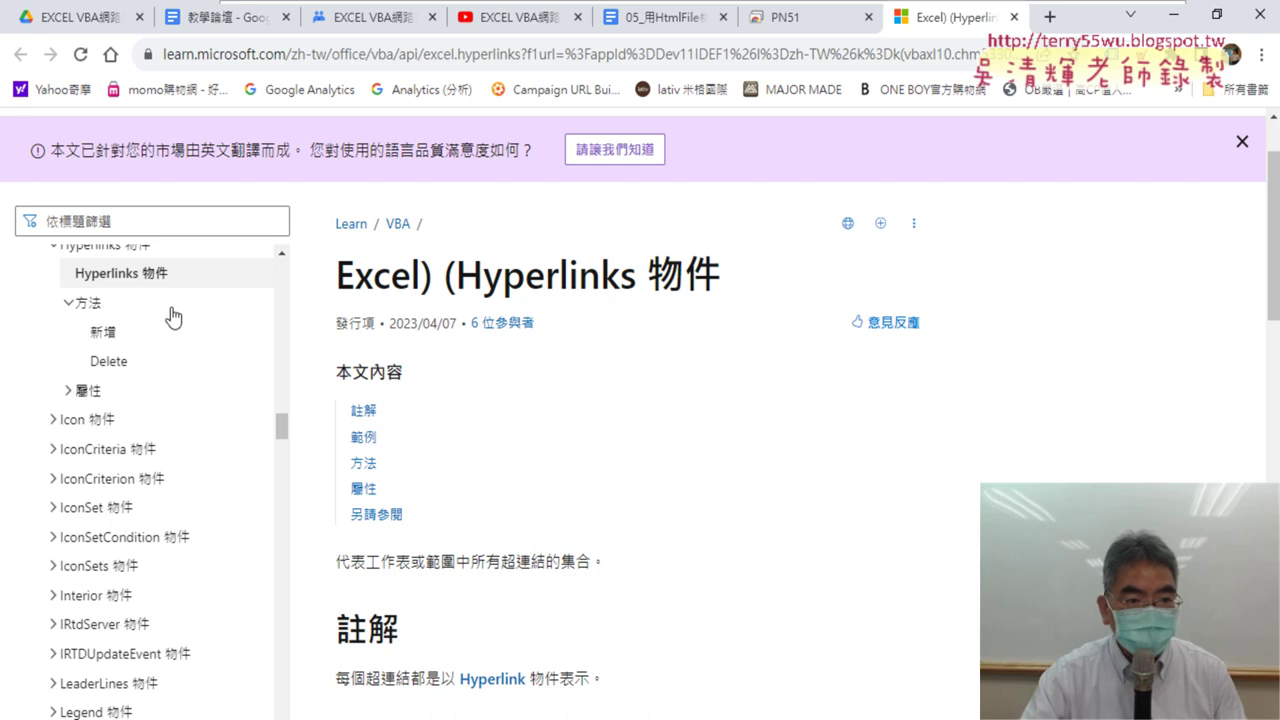
pyautogui.click(105, 334)
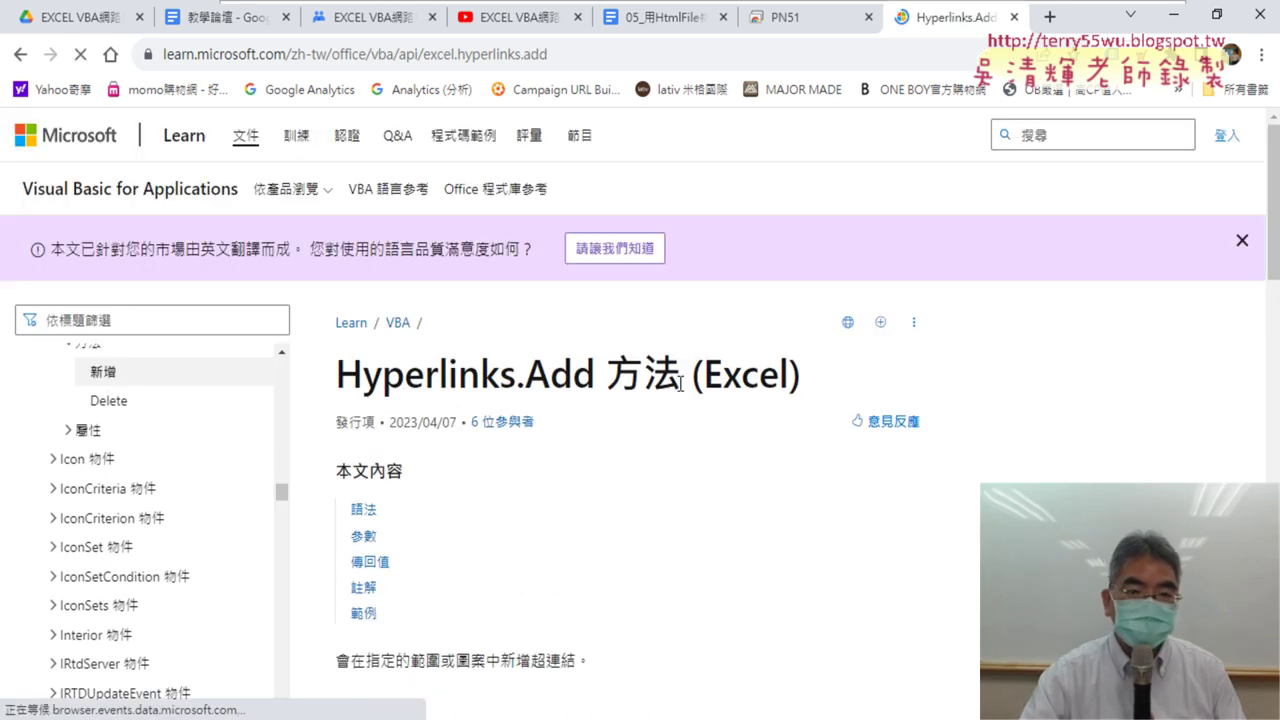
pyautogui.moveTo(594, 378); pyautogui.dragTo(338, 378)
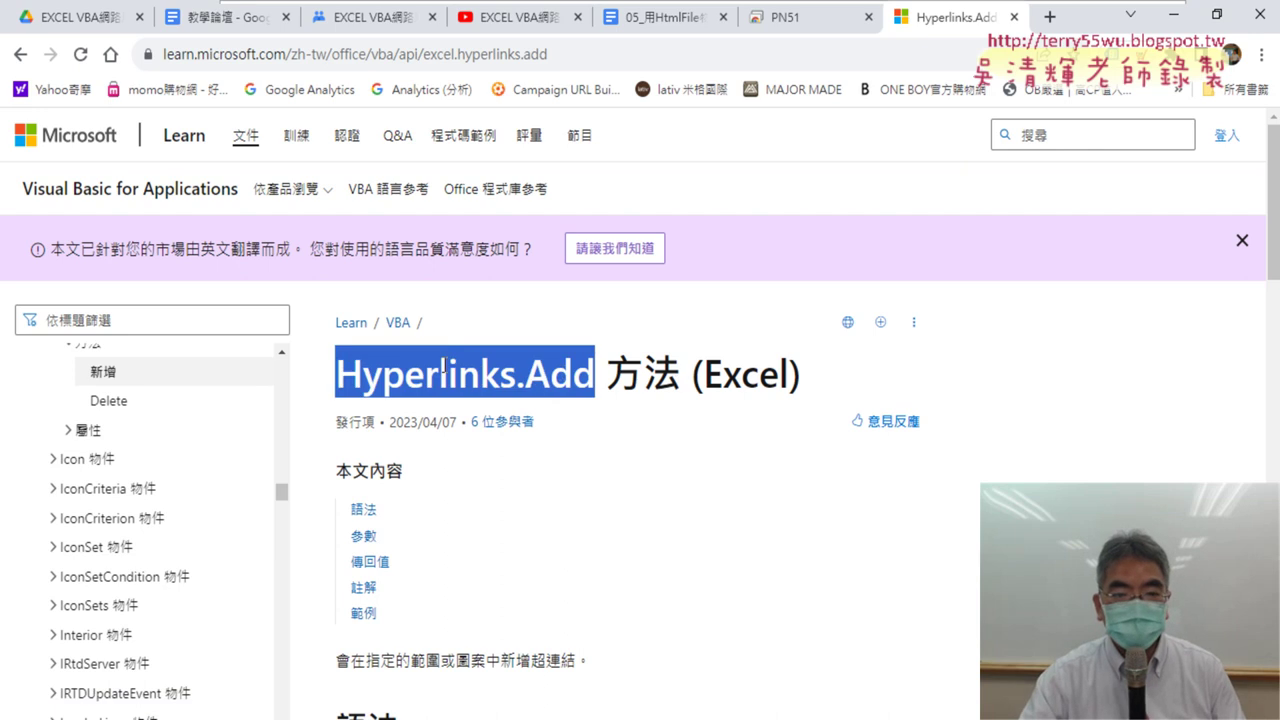
pyautogui.scroll(-3, 717, 415)
pyautogui.scroll(-1, 725, 412)
pyautogui.scroll(-2, 760, 405)
pyautogui.scroll(-1, 1012, 400)
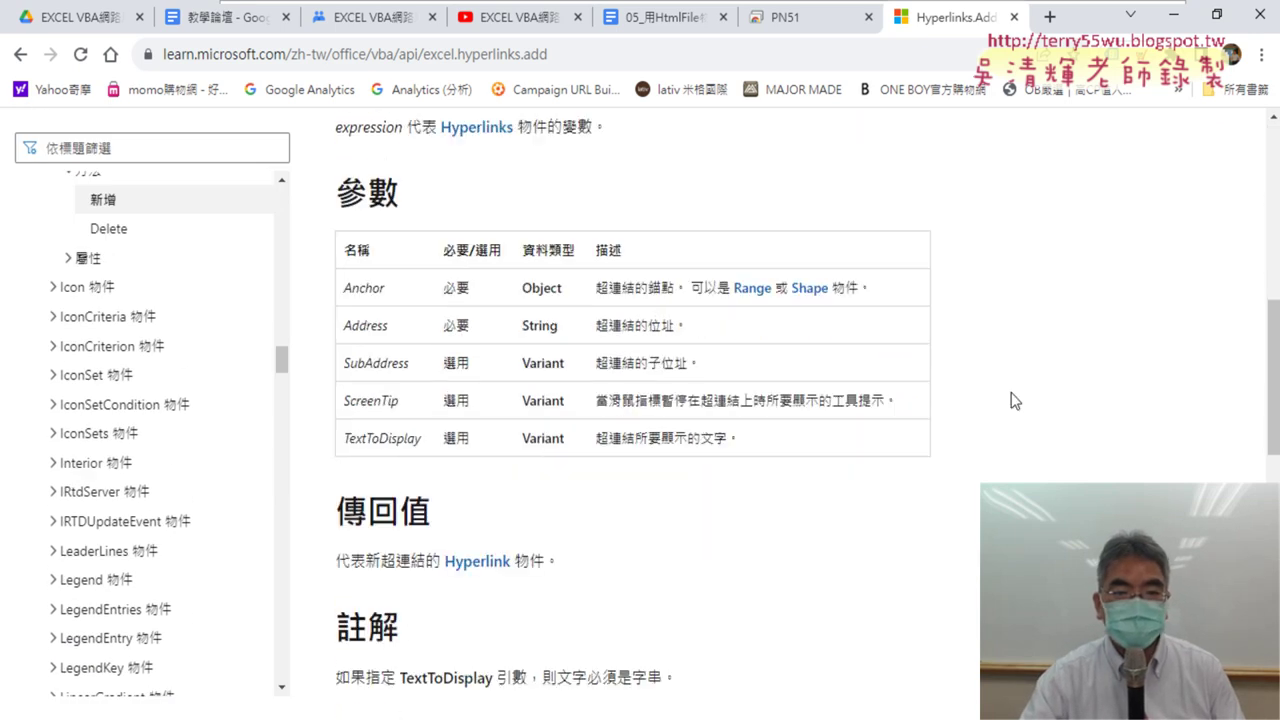
pyautogui.moveTo(437, 296); pyautogui.dragTo(463, 290)
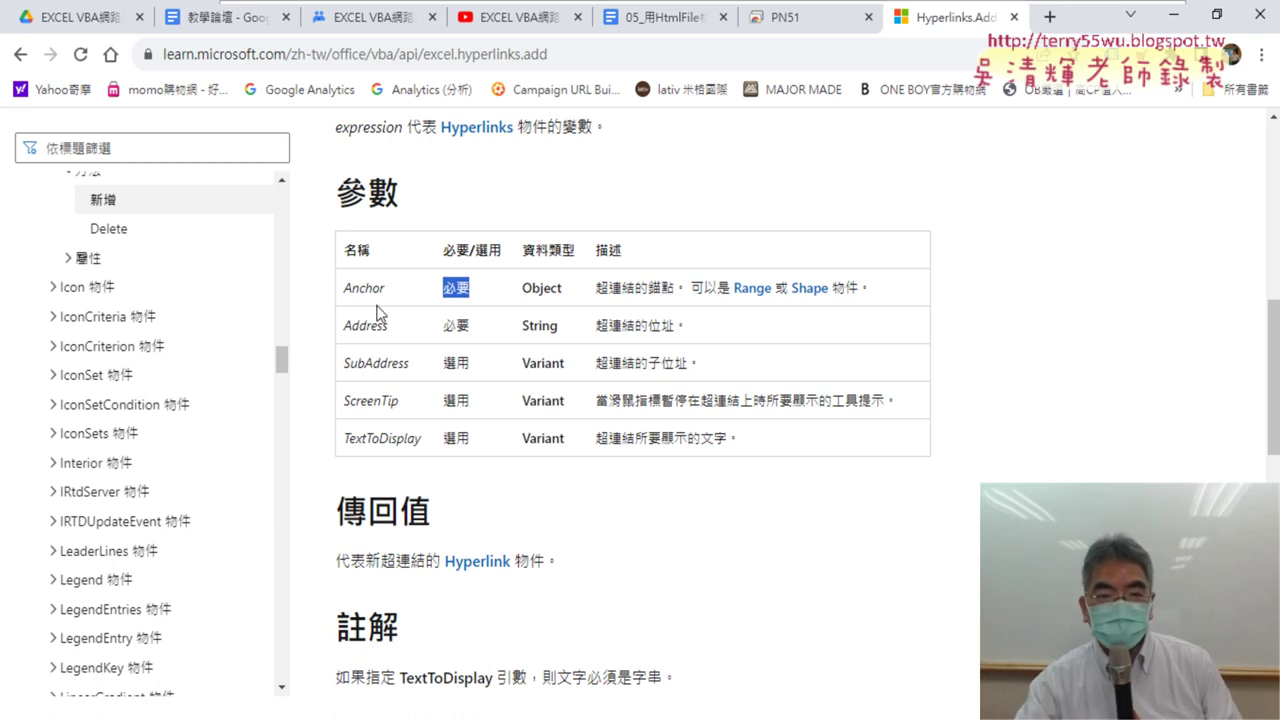
pyautogui.moveTo(385, 290); pyautogui.dragTo(343, 288)
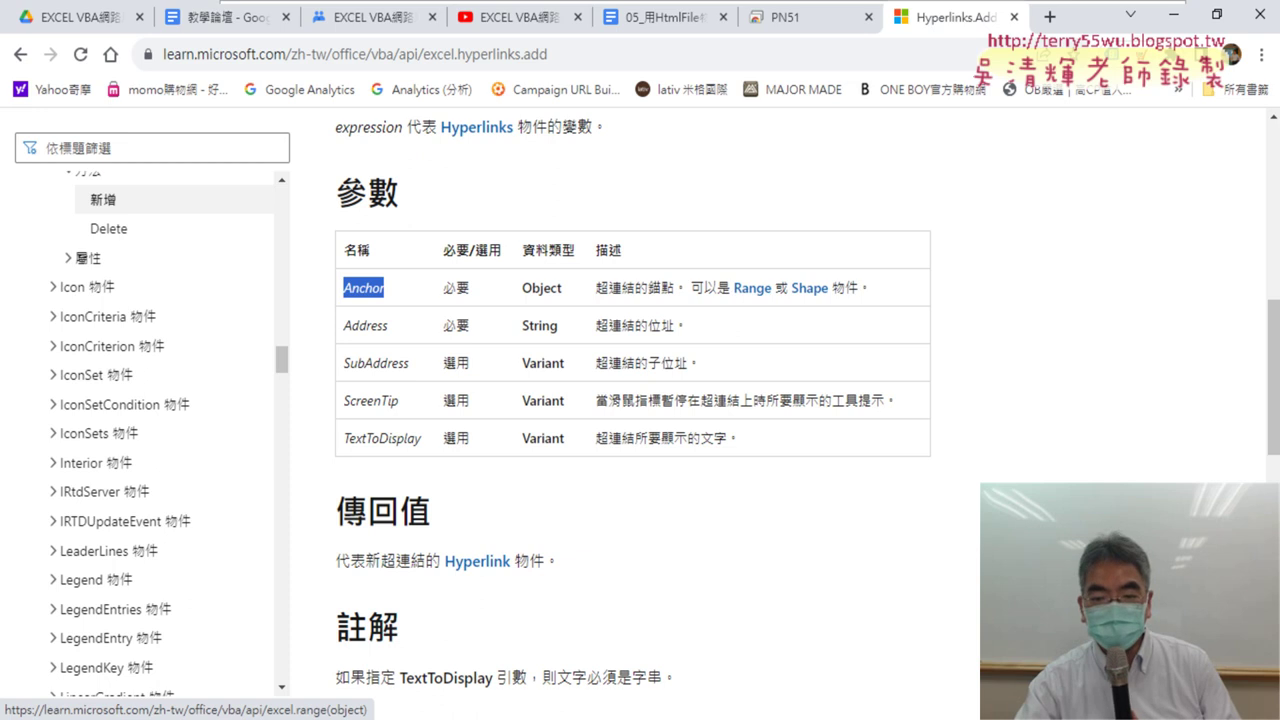
pyautogui.hotkey('alt', 'Tab')
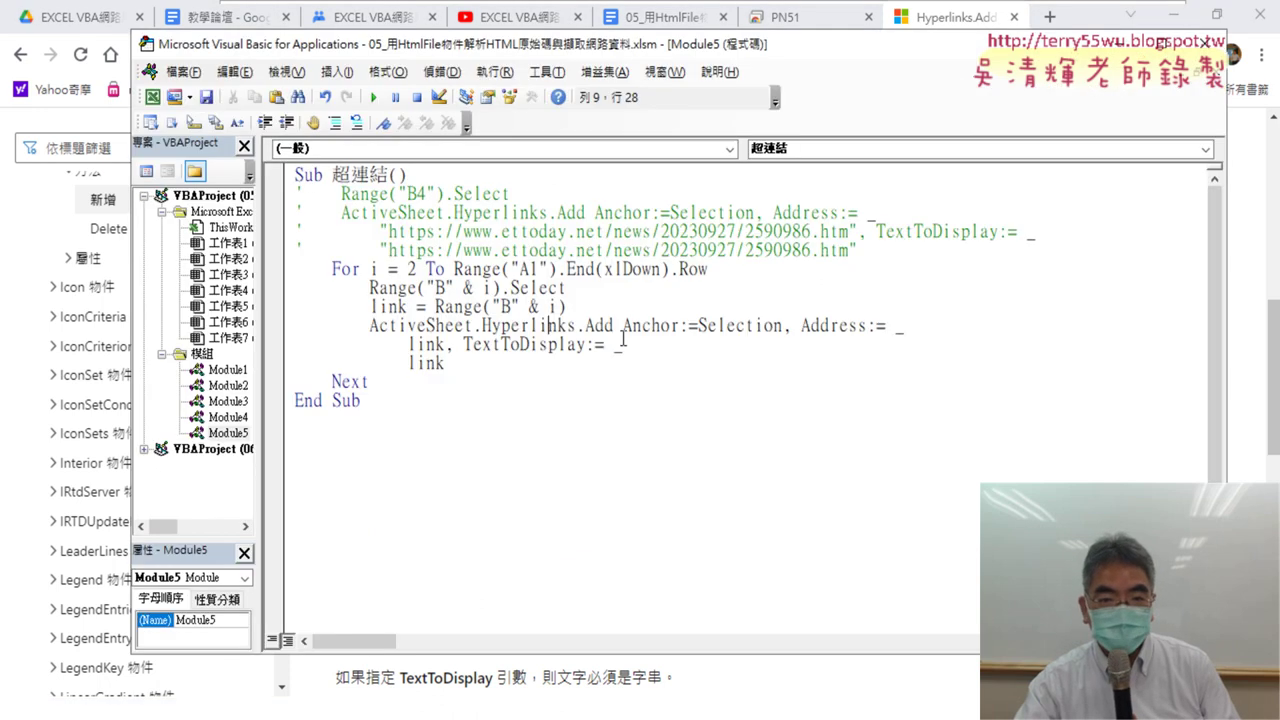
# Highlight Selection, the Range("B" & i).Select statement, and finally just Range("B" & i).
pyautogui.moveTo(699, 326)
pyautogui.mouseDown()
pyautogui.moveTo(771, 343)
pyautogui.moveTo(783, 328)
pyautogui.mouseUp()
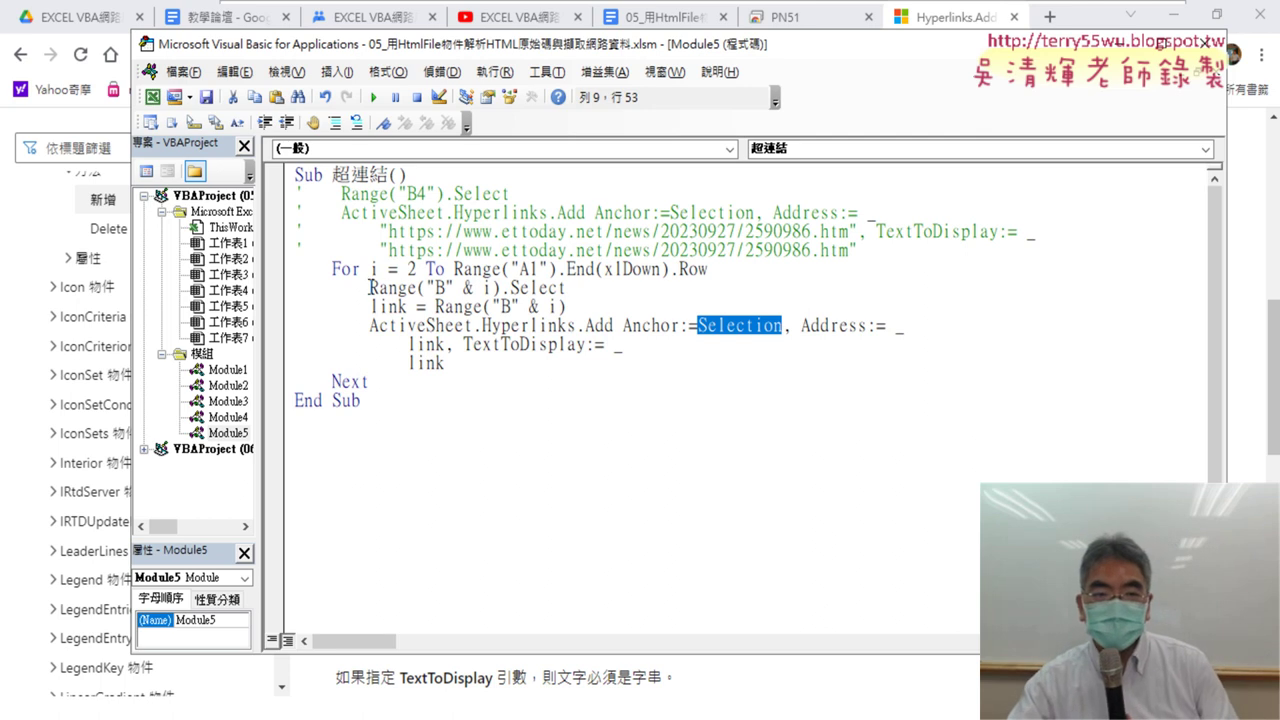
pyautogui.moveTo(572, 288); pyautogui.dragTo(373, 288)
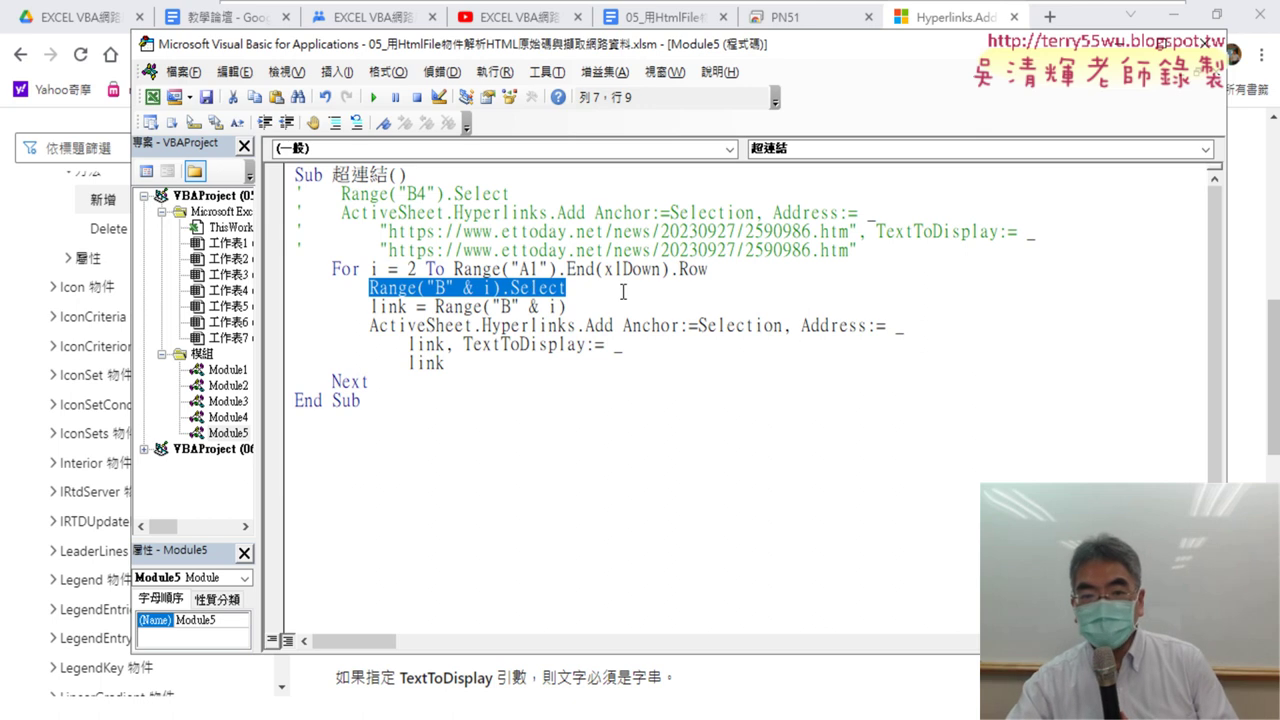
pyautogui.moveTo(567, 288); pyautogui.dragTo(510, 288)
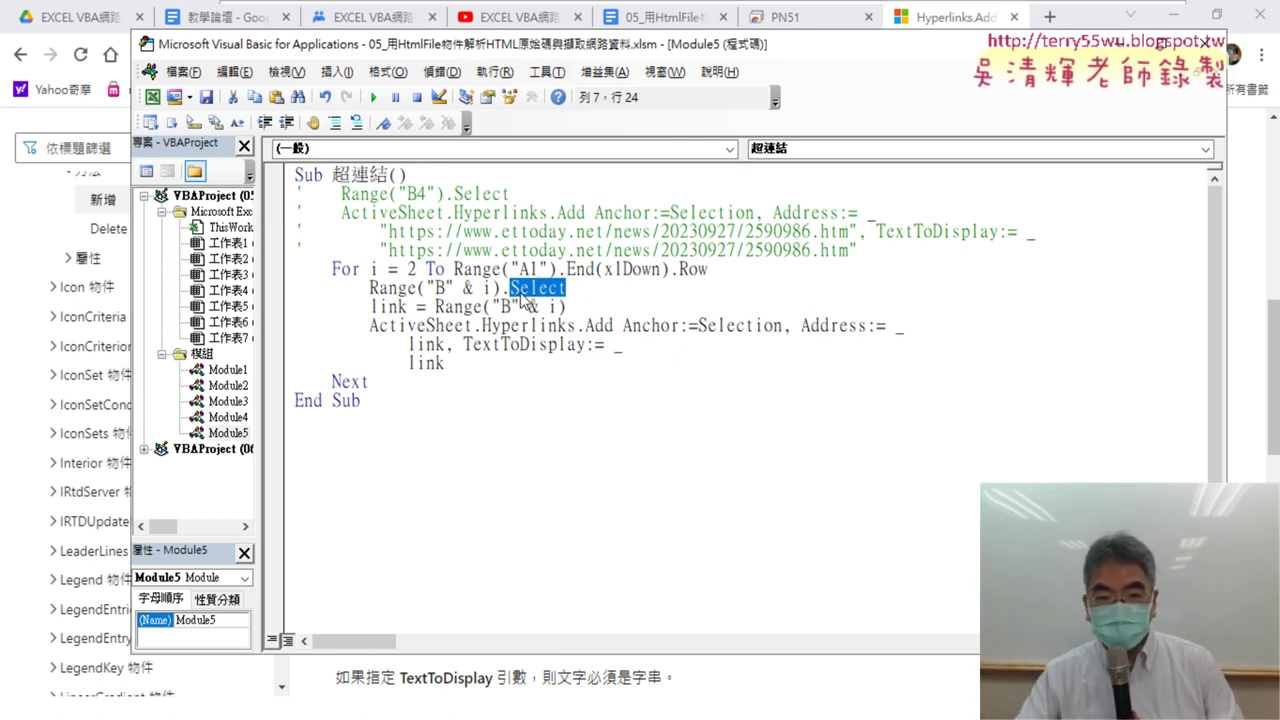
pyautogui.click(503, 289)
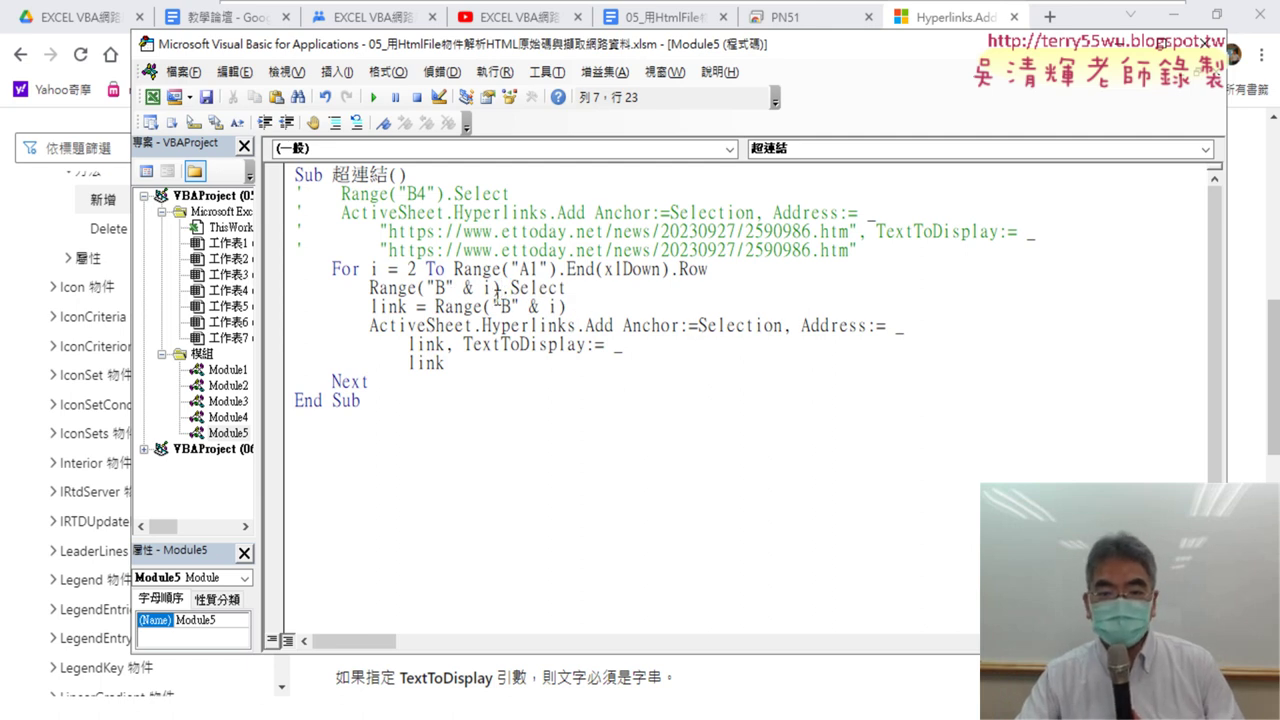
pyautogui.moveTo(500, 287); pyautogui.dragTo(373, 287)
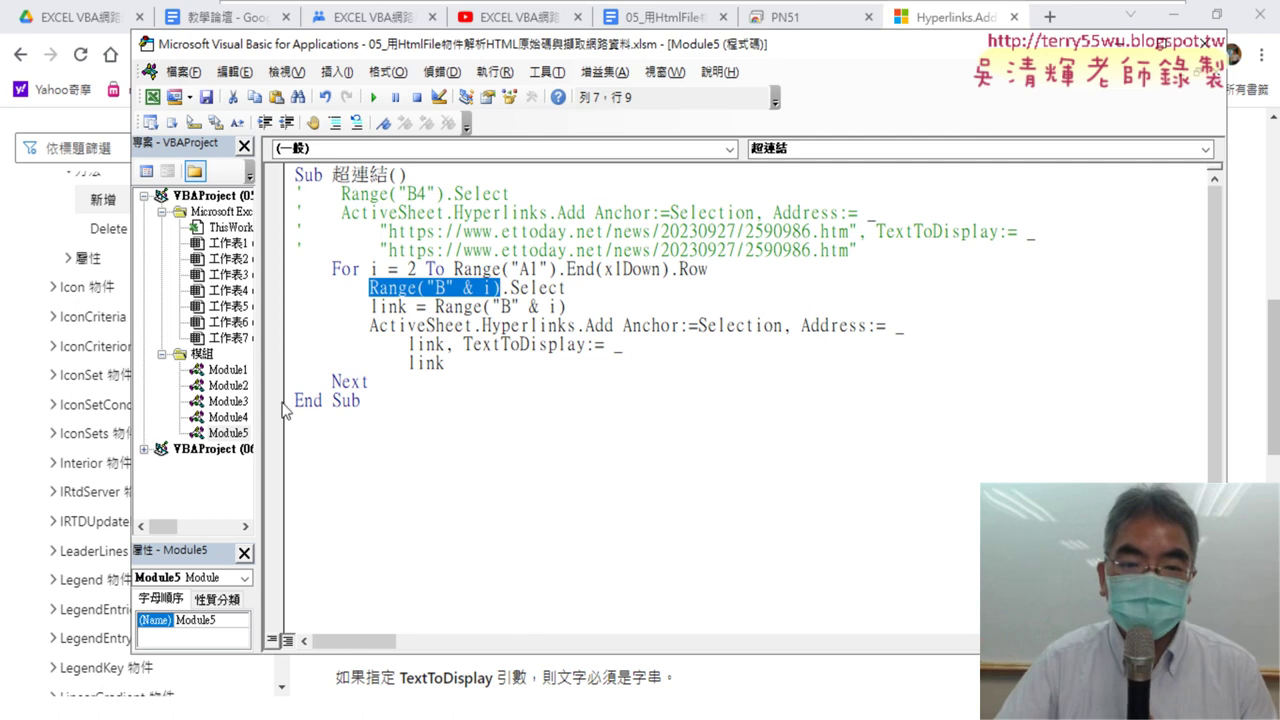
# Replace Selection in the Anchor argument with Range("B" & i).
pyautogui.rightClick(434, 290)
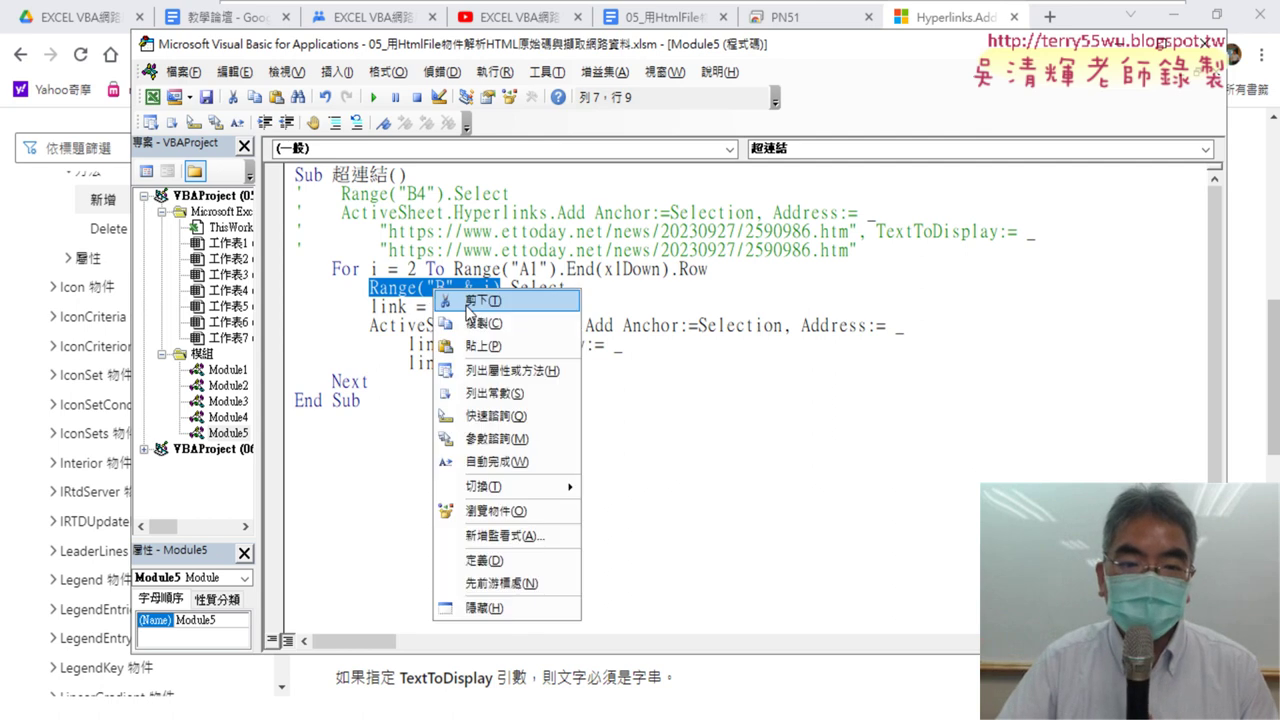
pyautogui.click(478, 302)
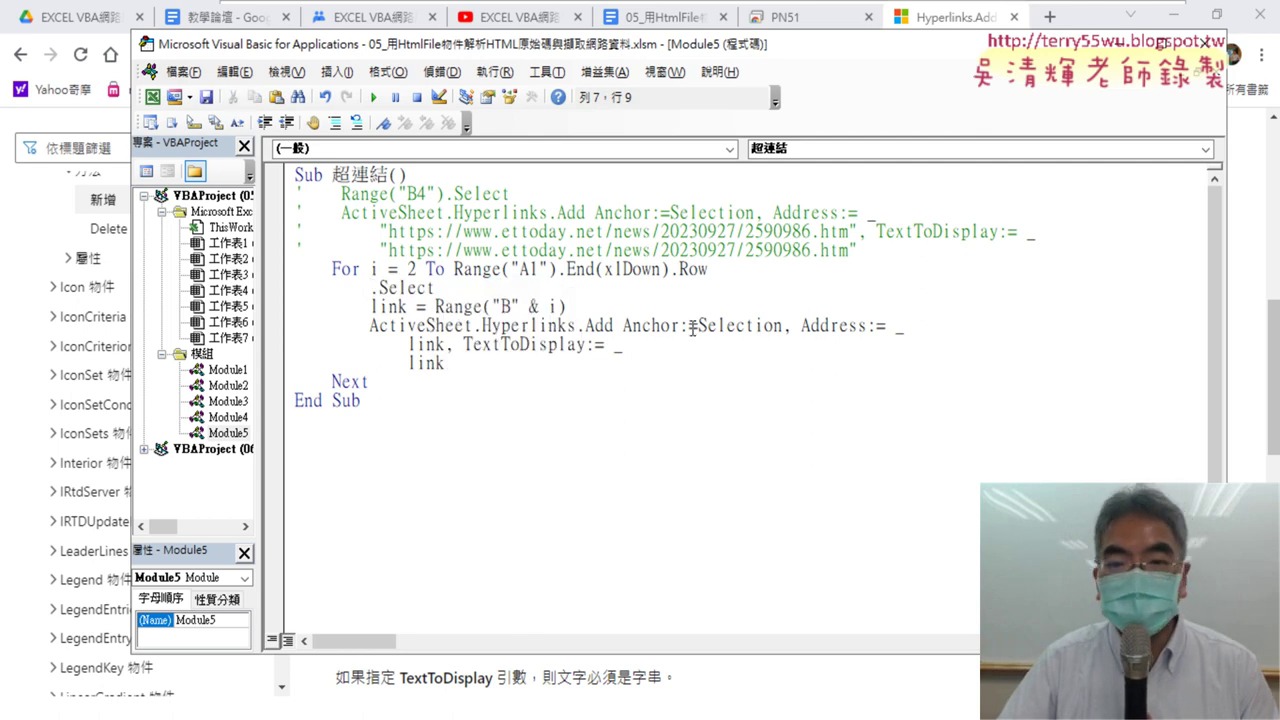
pyautogui.moveTo(698, 326); pyautogui.dragTo(782, 326)
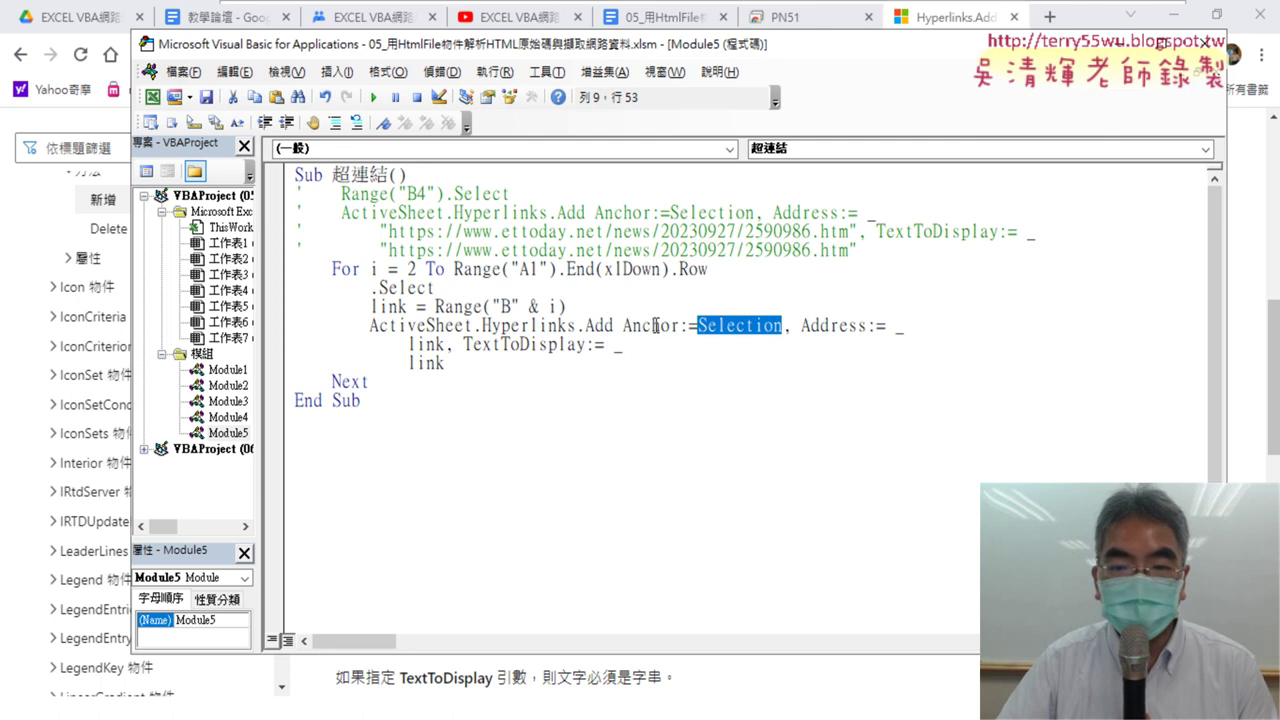
pyautogui.rightClick(730, 325)
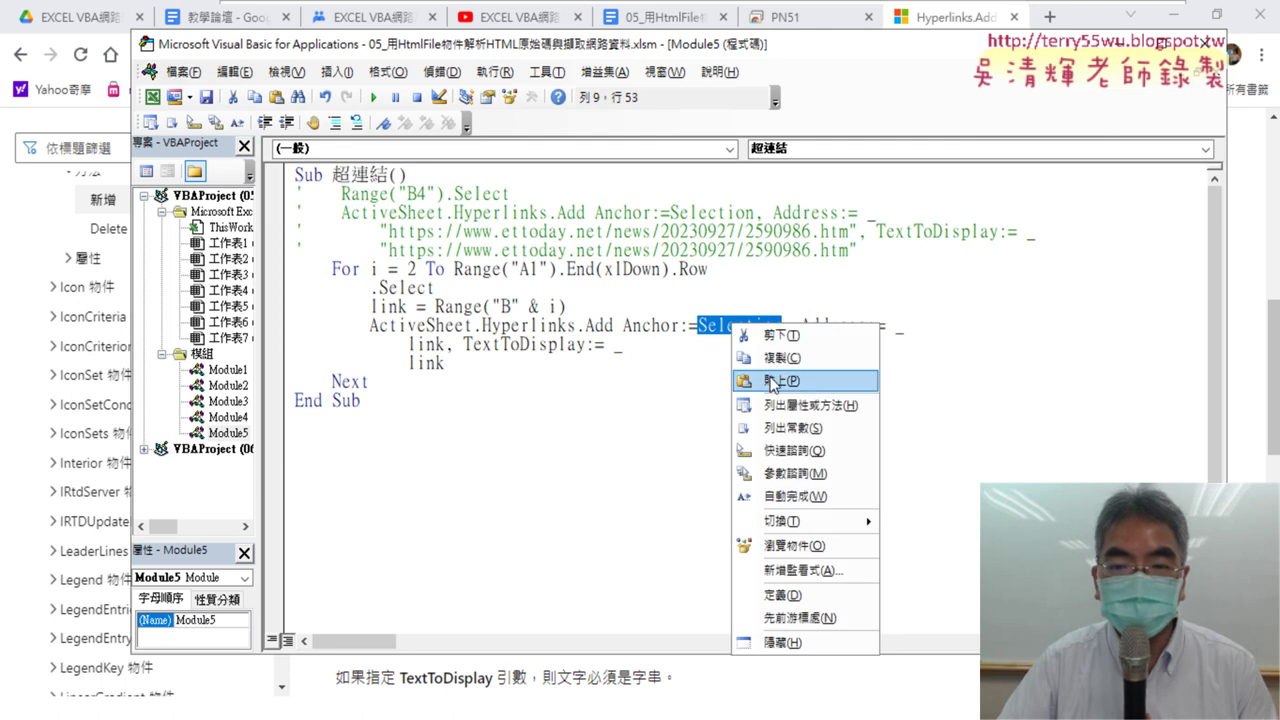
pyautogui.click(770, 380)
# Delete the leftover .Select line and arrange the windows to show the worksheet.
pyautogui.moveTo(436, 288); pyautogui.dragTo(258, 290)
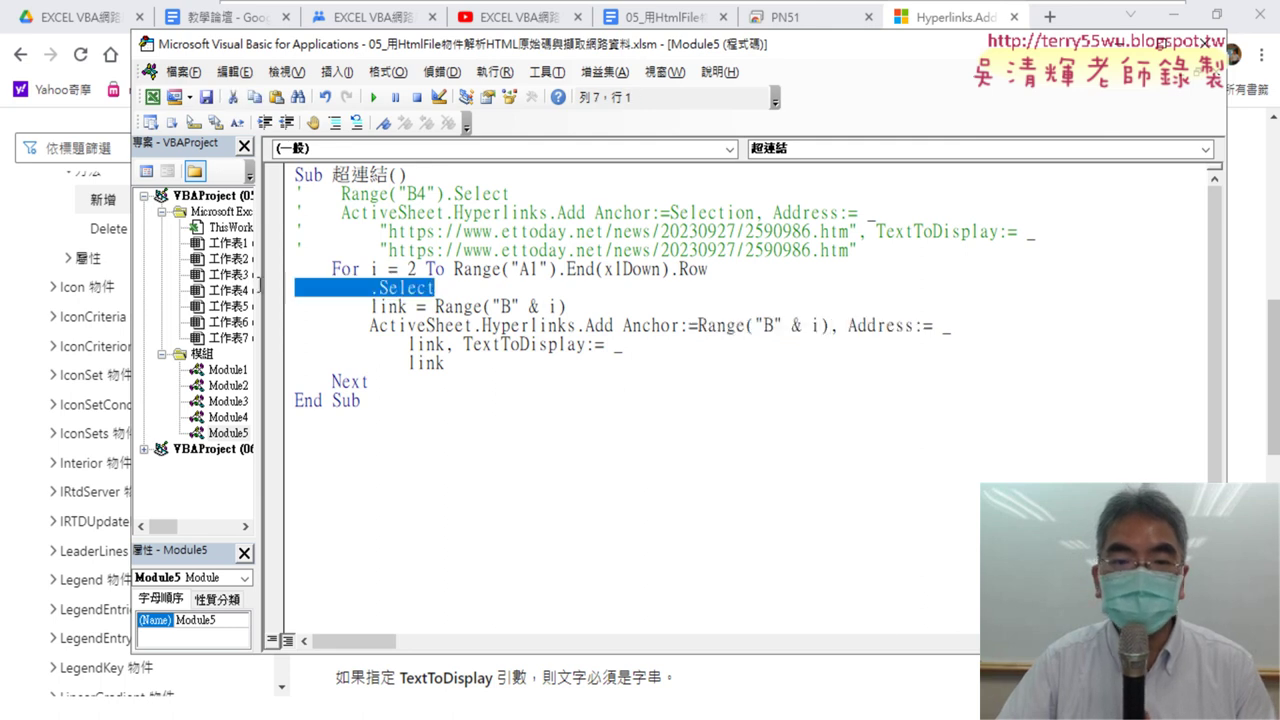
pyautogui.press('Delete')
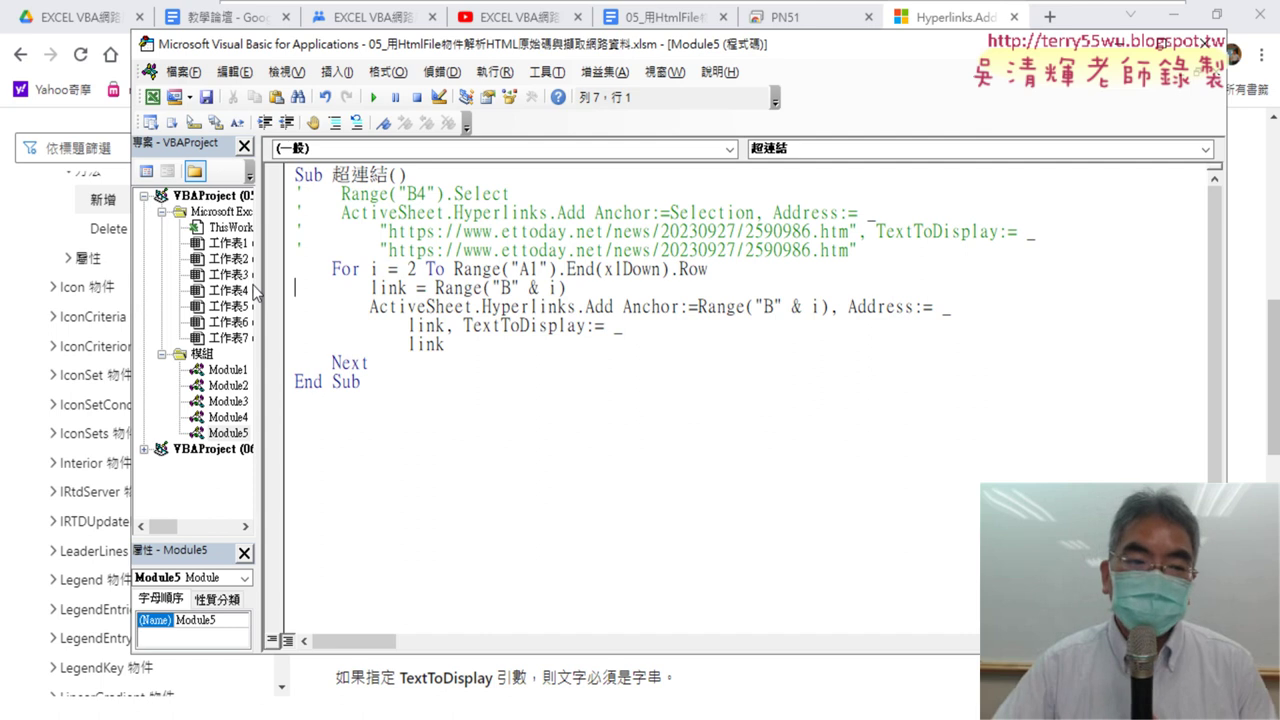
pyautogui.click(1172, 14)
pyautogui.moveTo(482, 52); pyautogui.dragTo(997, 84)
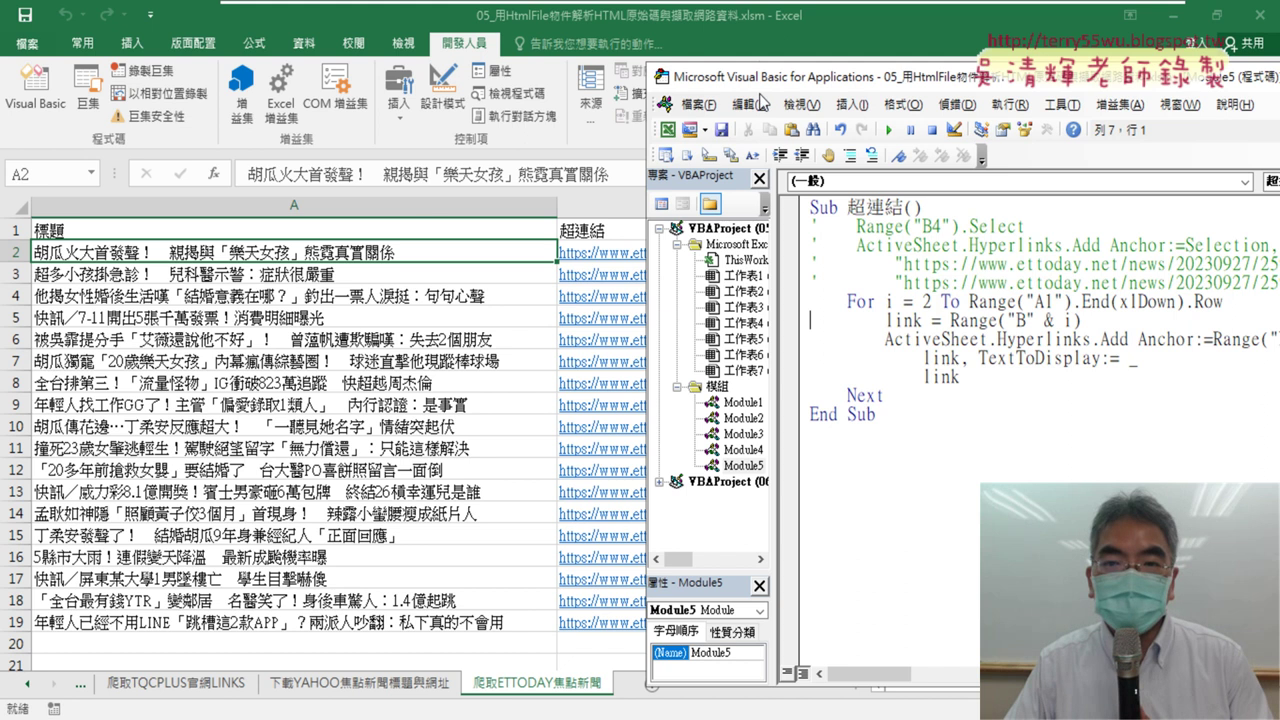
# Copy the 爬取ETTODAY焦點新聞 sheet as 爬取ETTODAY焦點新聞 (2) and reopen the VBA editor.
pyautogui.moveTo(768, 82); pyautogui.dragTo(343, 46)
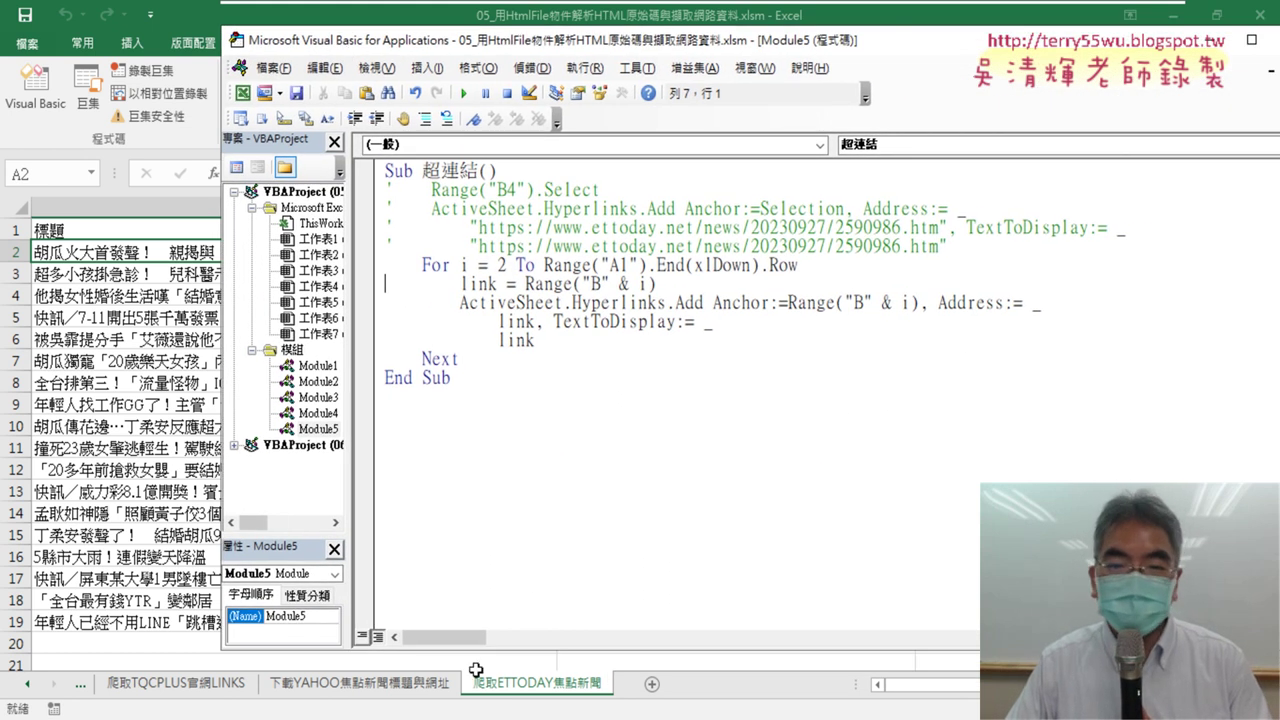
pyautogui.click(531, 690)
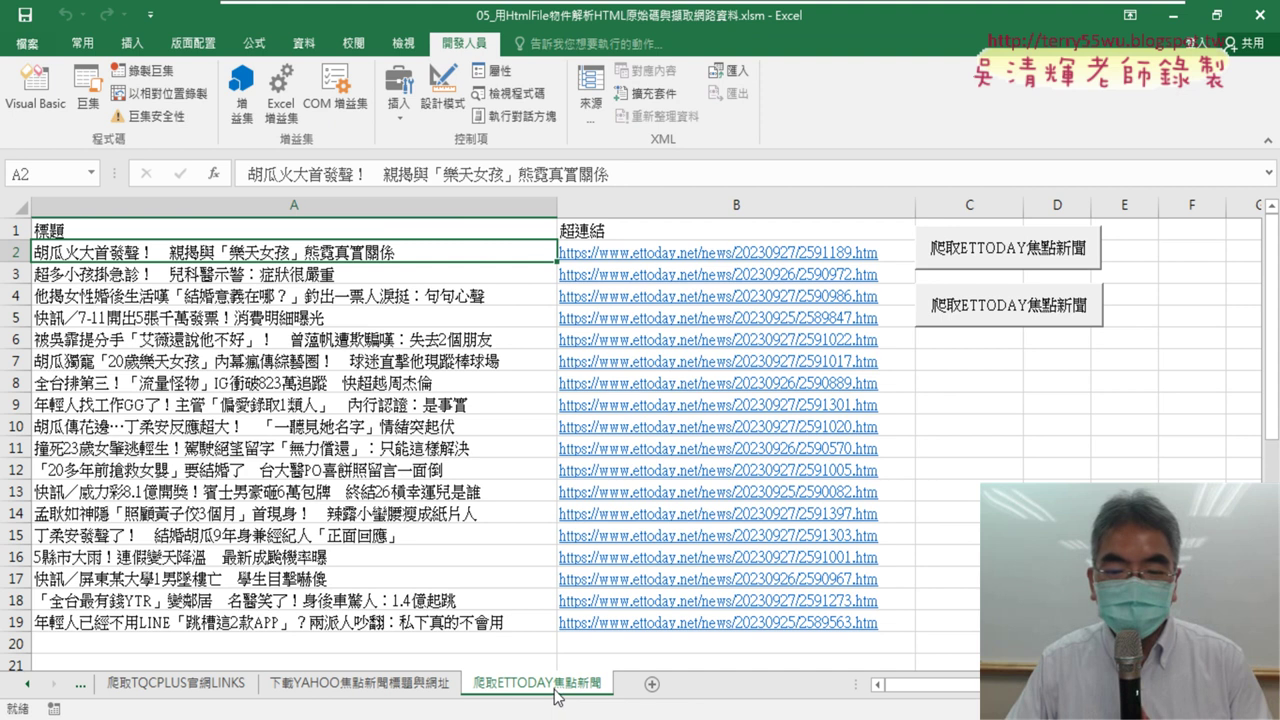
pyautogui.moveTo(556, 694); pyautogui.dragTo(630, 693)
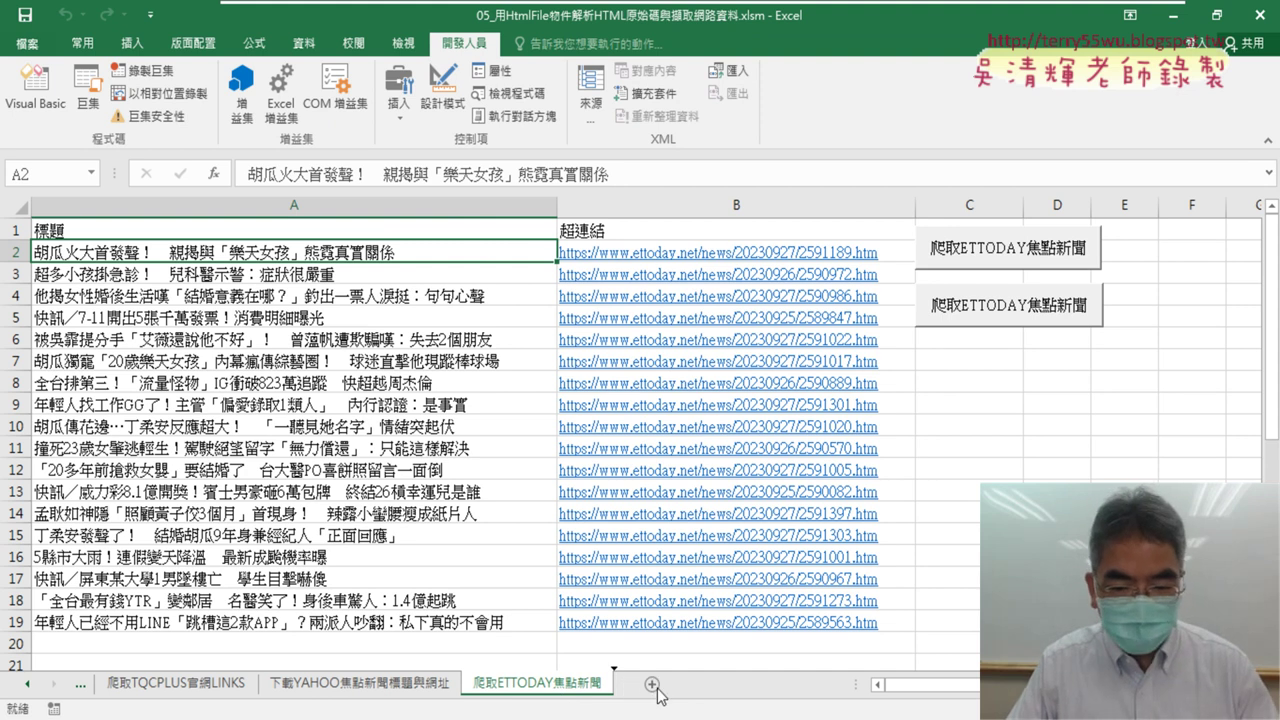
pyautogui.moveTo(657, 690); pyautogui.dragTo(655, 690)
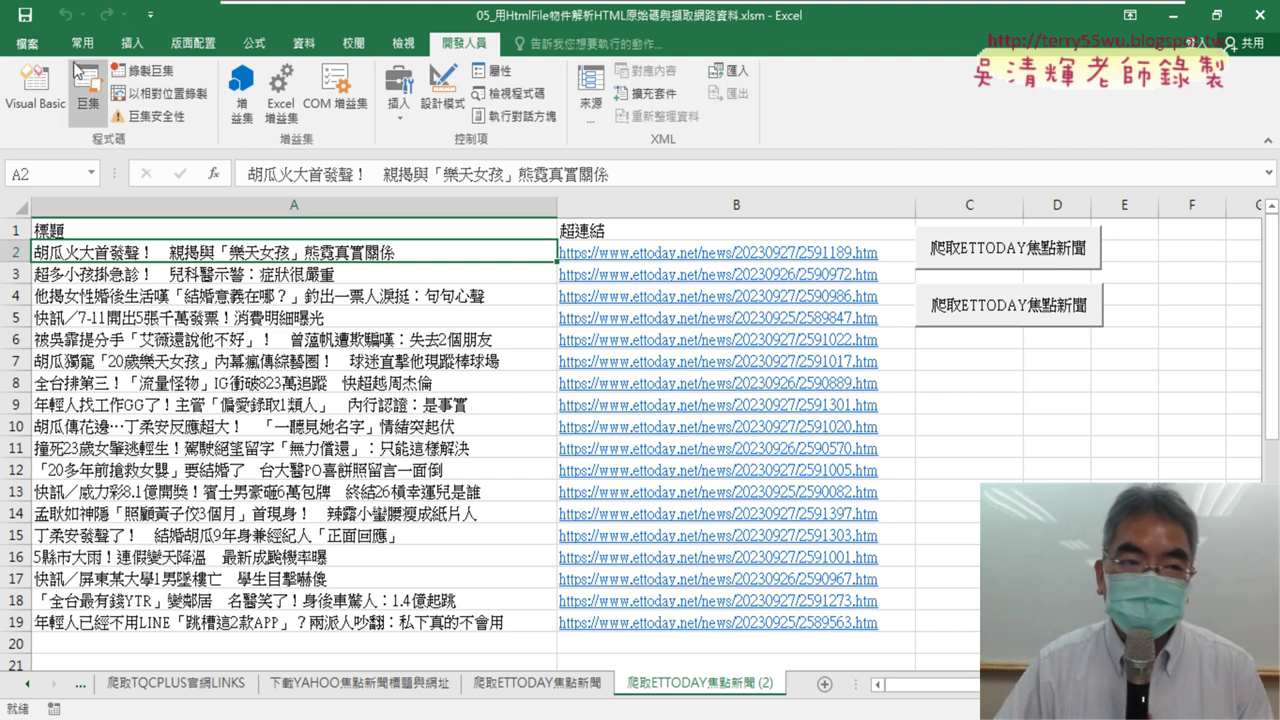
pyautogui.click(35, 88)
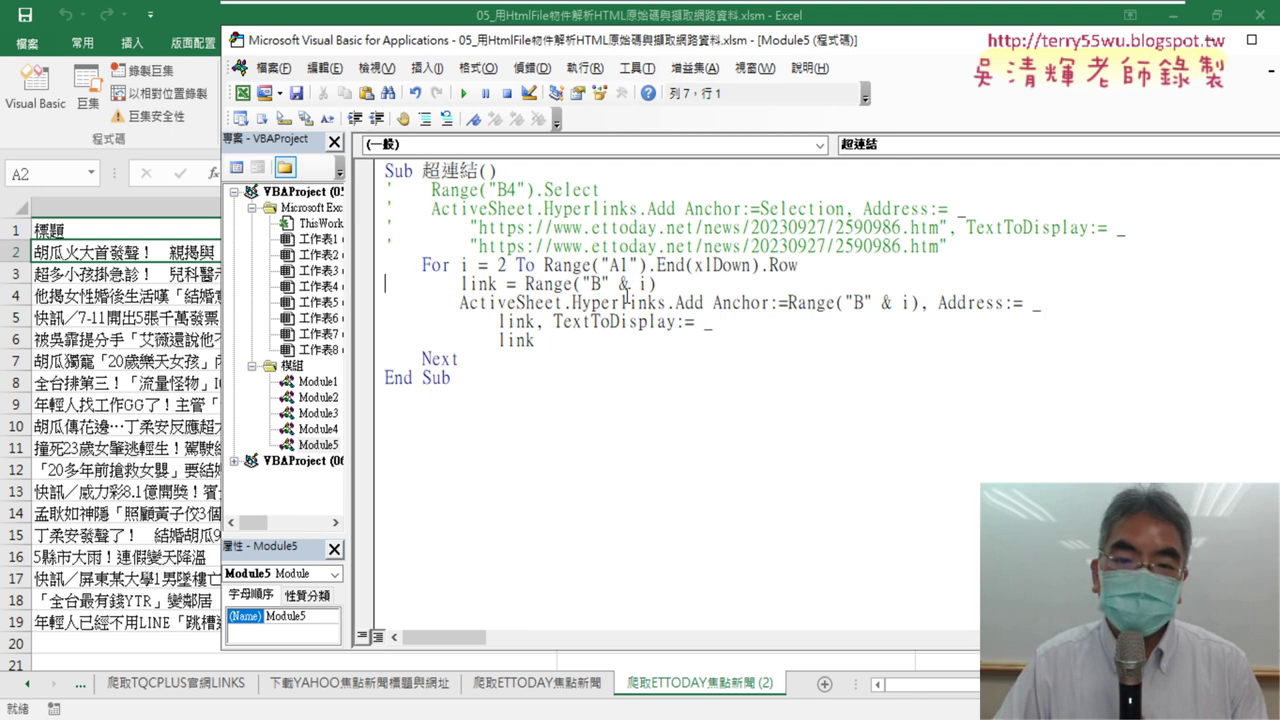
# Review Range("B" & i), Address and TextToDisplay, then add a blank line after the link assignment.
pyautogui.moveTo(657, 284); pyautogui.dragTo(517, 284)
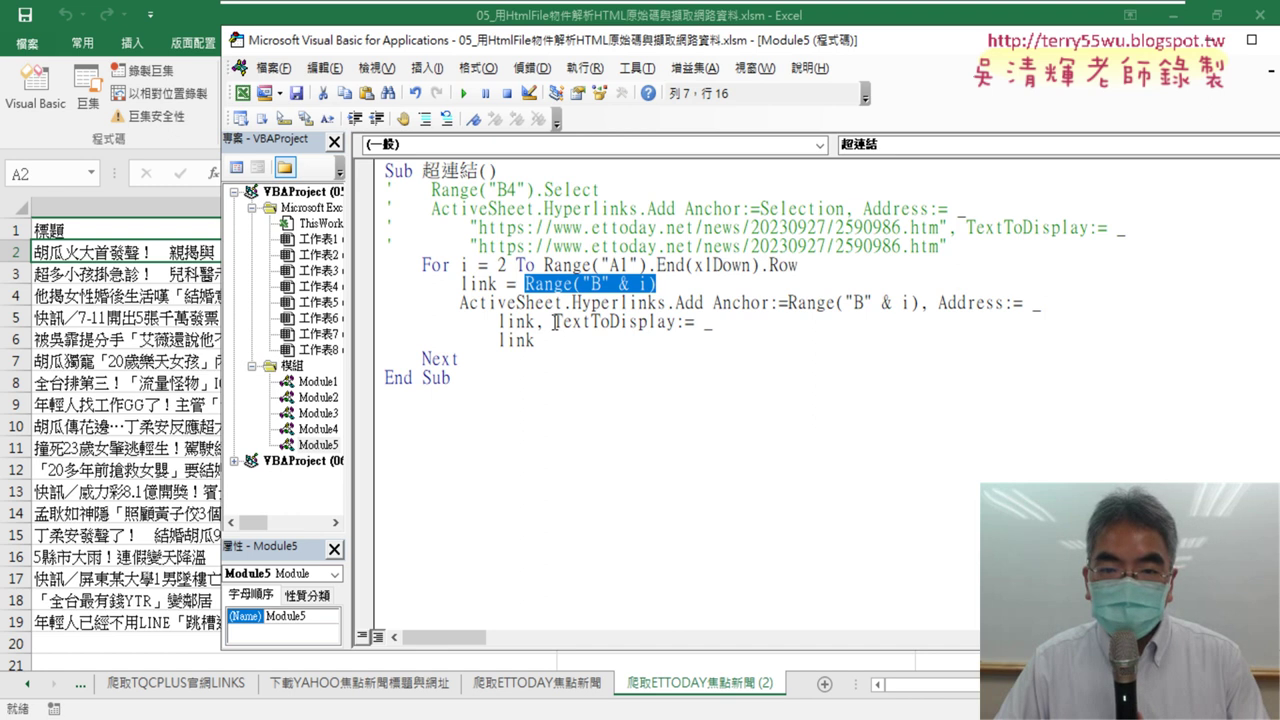
pyautogui.moveTo(553, 322); pyautogui.dragTo(677, 322)
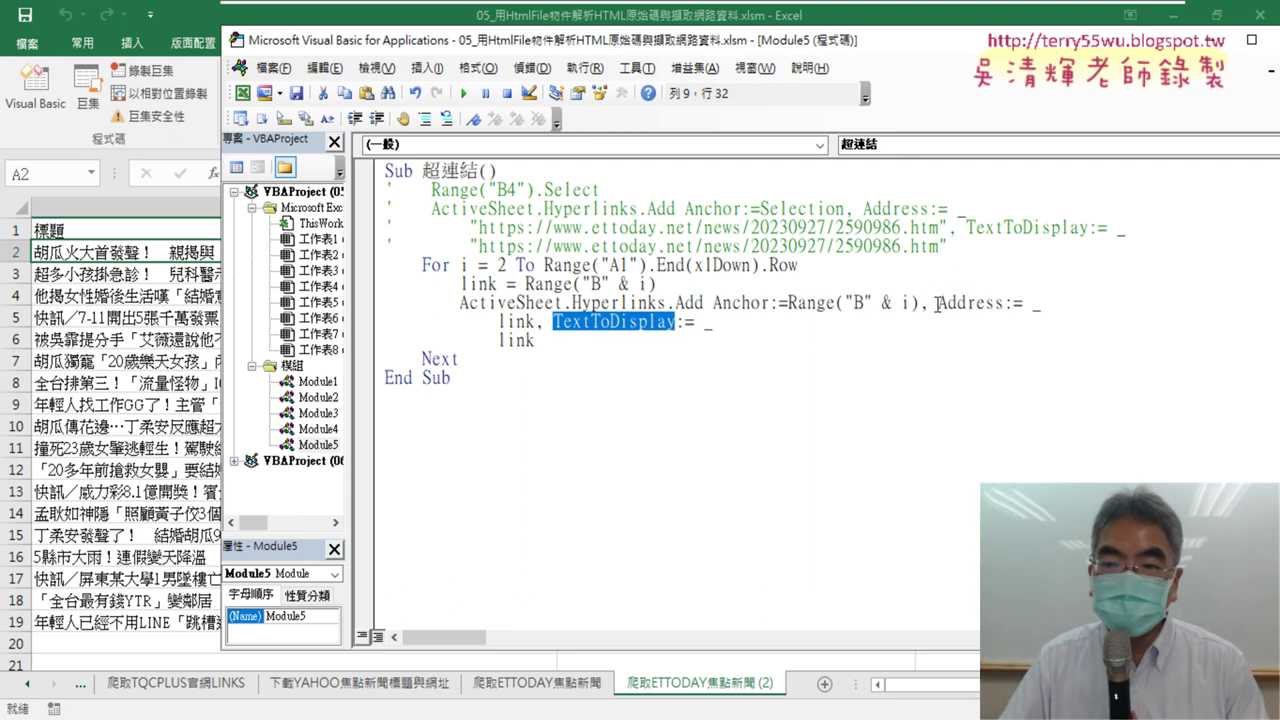
pyautogui.moveTo(938, 303); pyautogui.dragTo(987, 303)
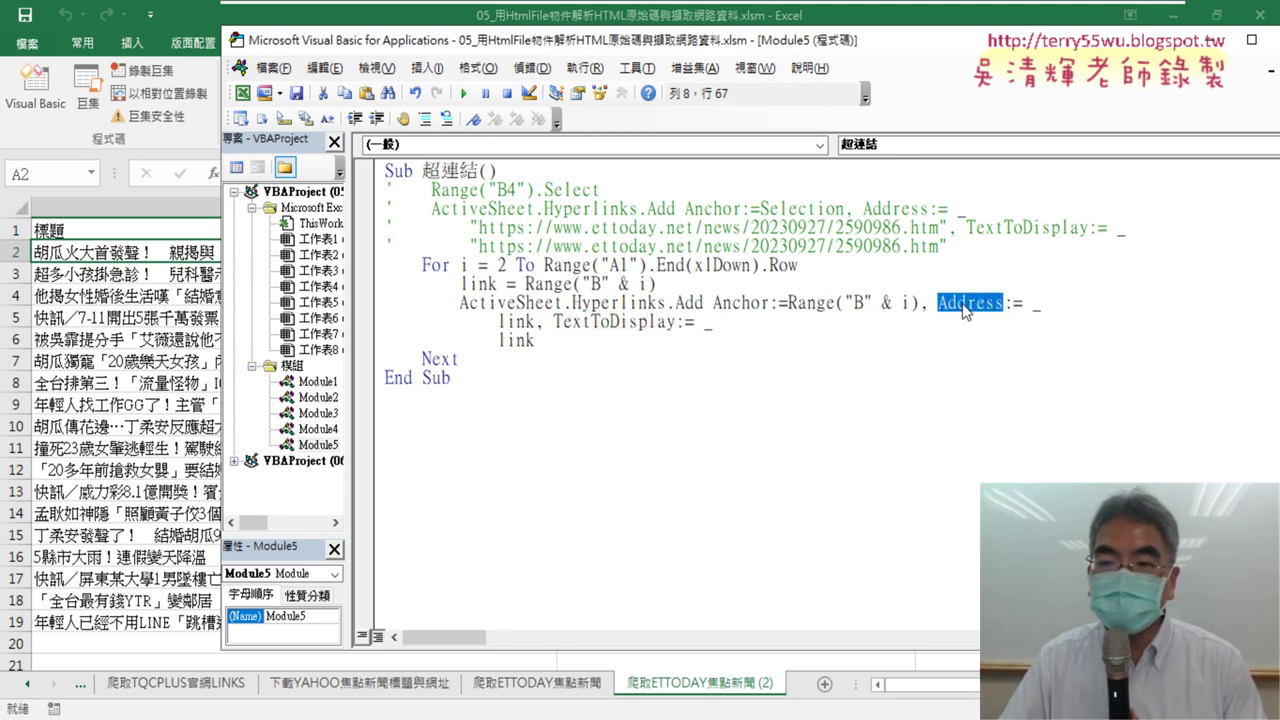
pyautogui.moveTo(498, 322); pyautogui.dragTo(527, 321)
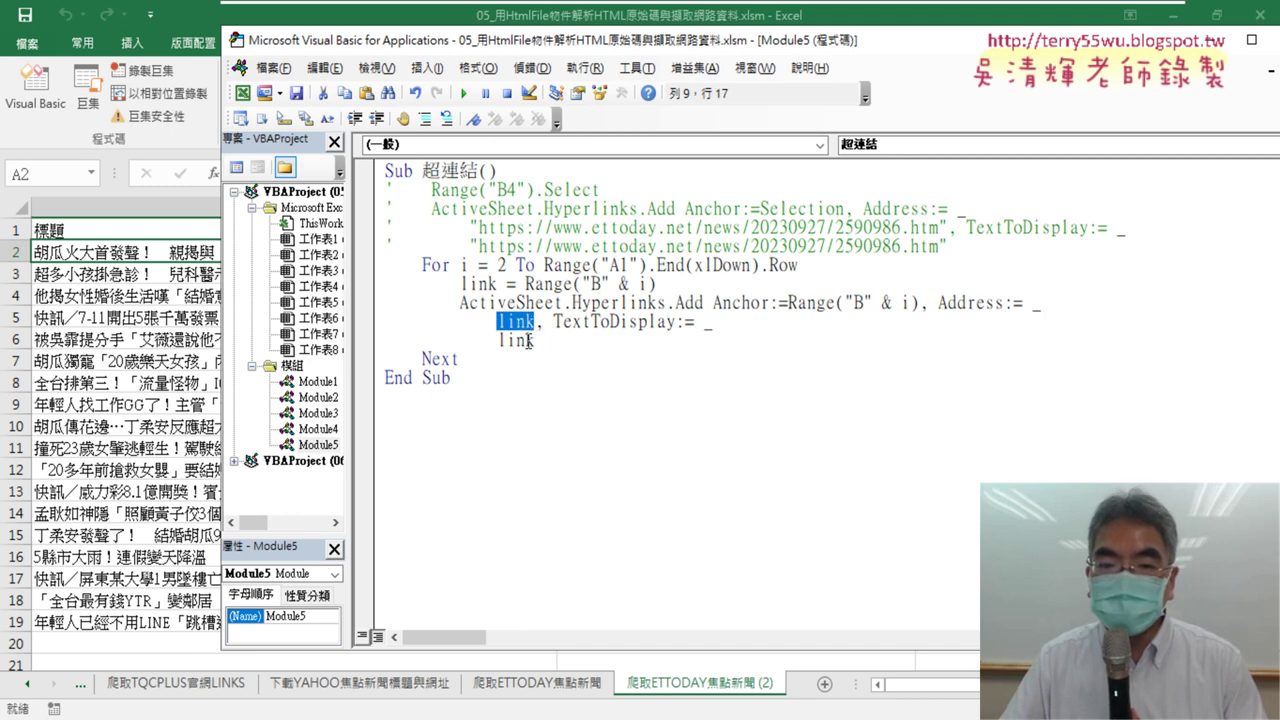
pyautogui.click(628, 321)
pyautogui.moveTo(553, 321)
pyautogui.mouseDown()
pyautogui.moveTo(687, 323)
pyautogui.moveTo(676, 322)
pyautogui.mouseUp()
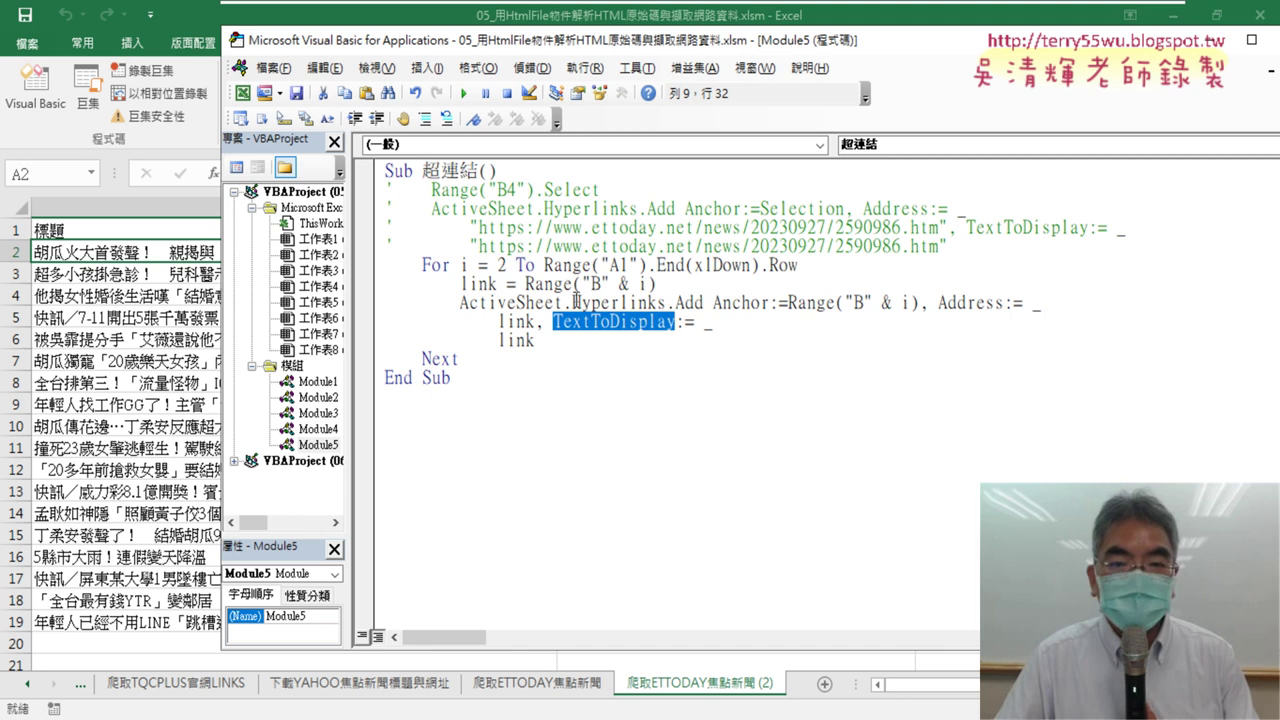
pyautogui.click(681, 285)
pyautogui.press('Return')
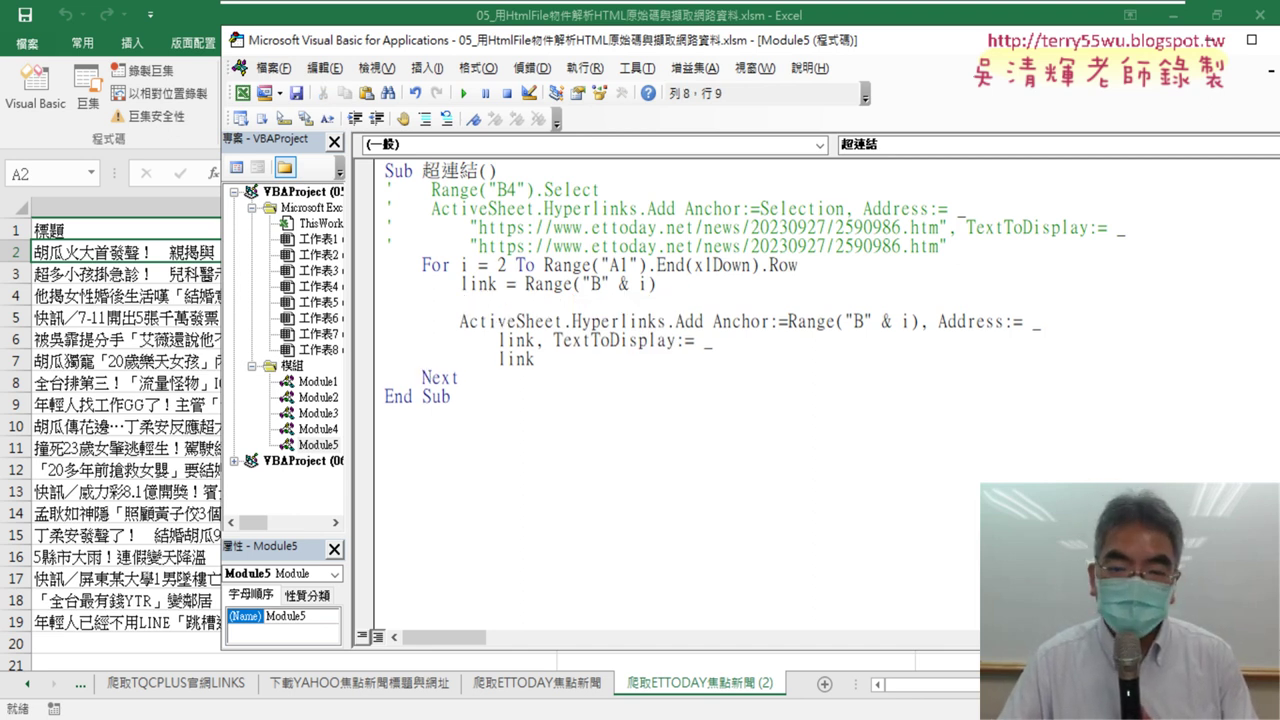
# Write txt = Range("A" & i) on the new line by copying the column B reference and changing it to A.
pyautogui.write('txt')
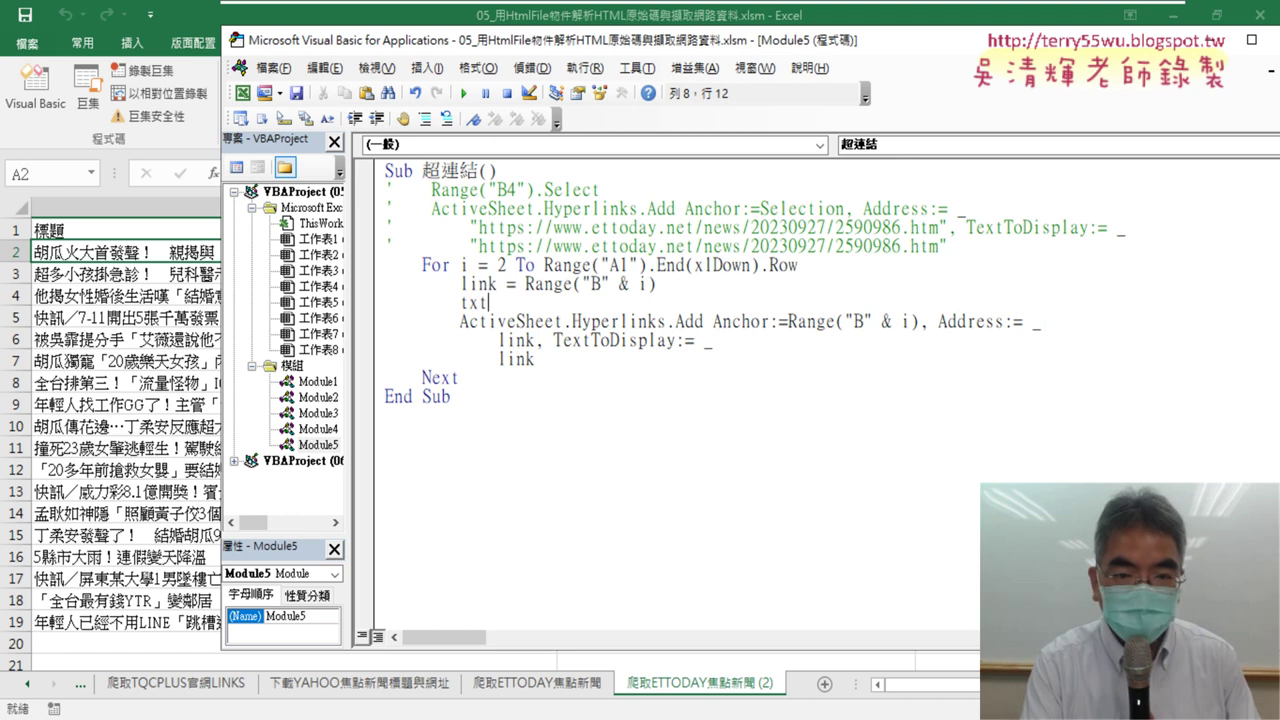
pyautogui.write('=')
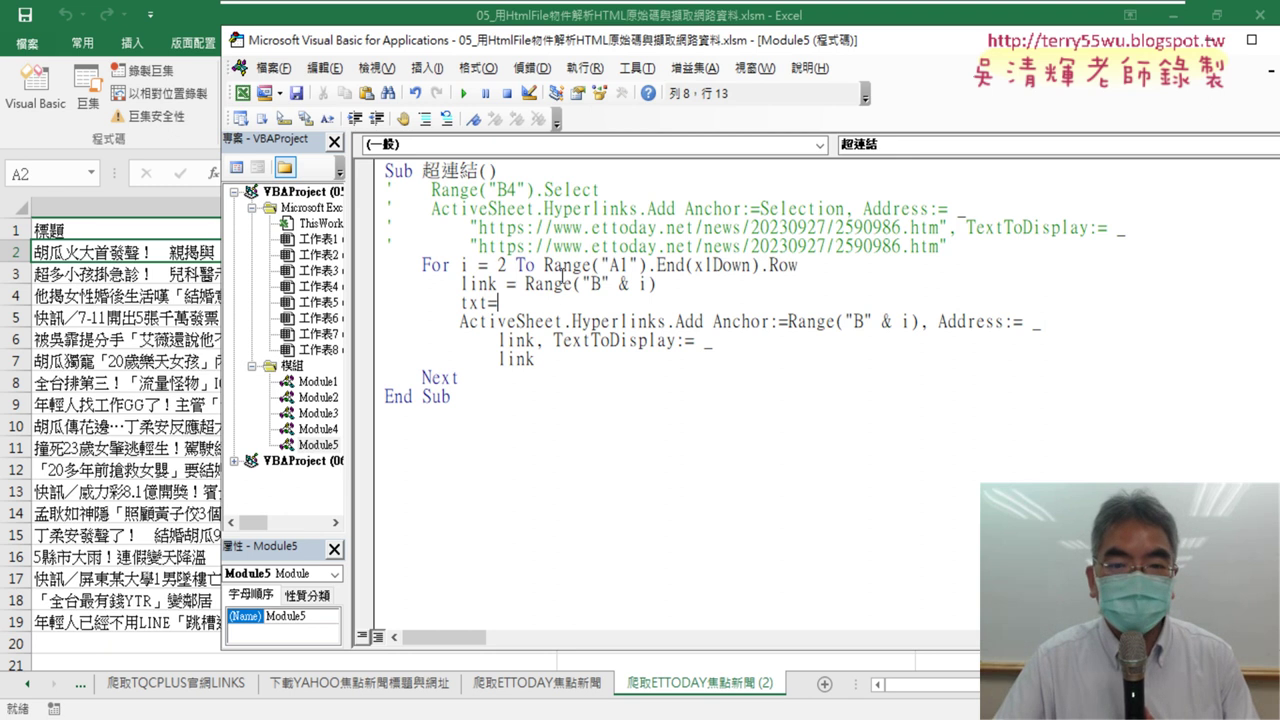
pyautogui.click(531, 286)
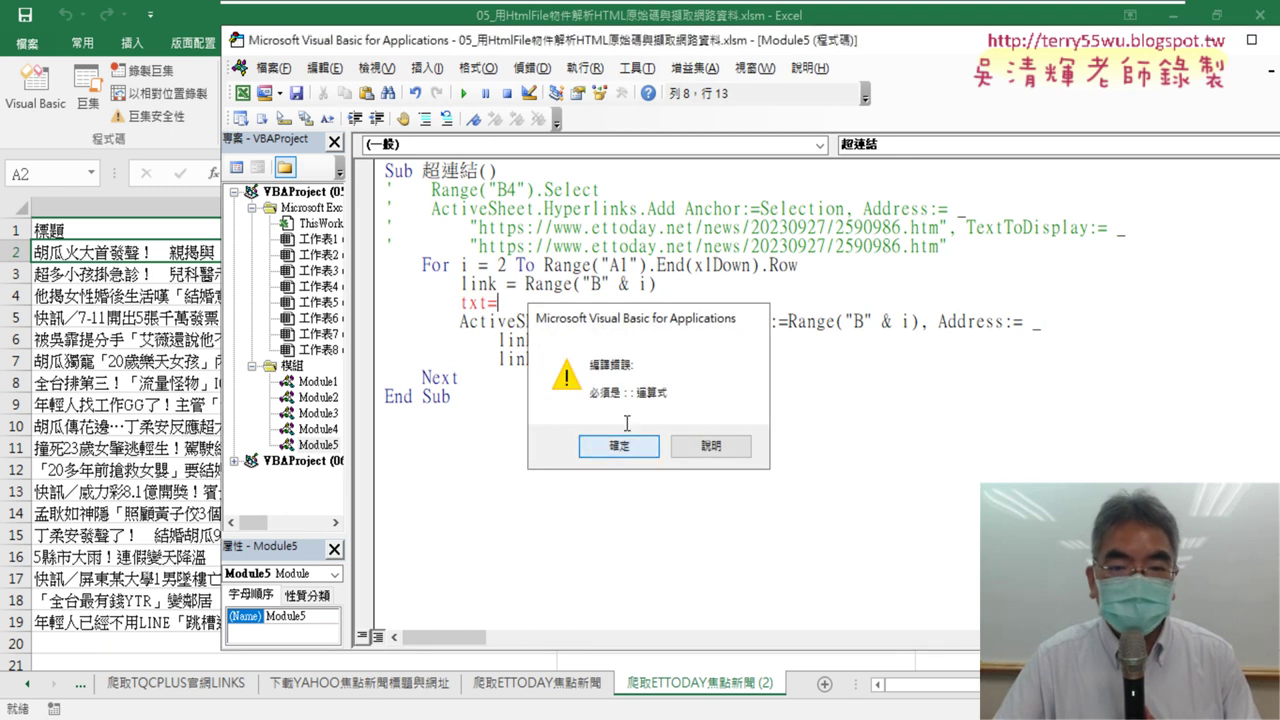
pyautogui.press('Return')
pyautogui.moveTo(527, 285); pyautogui.dragTo(666, 288)
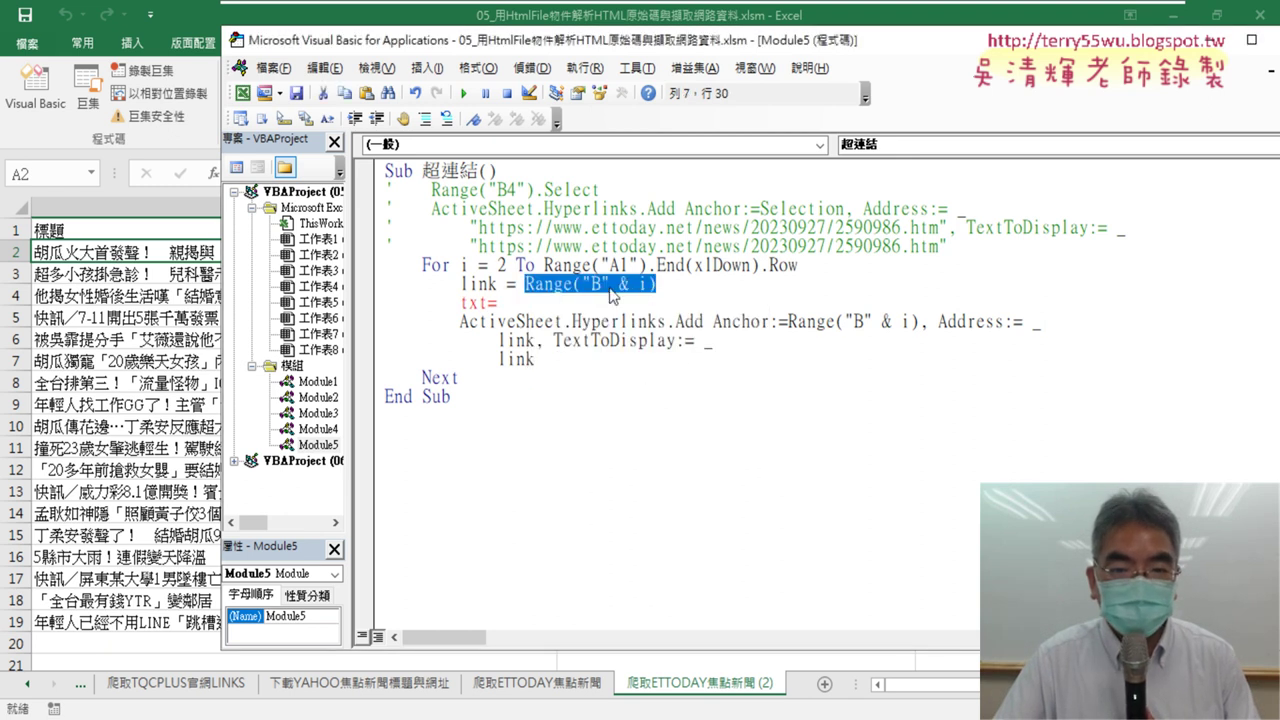
pyautogui.hotkey('ctrl', 'c')
pyautogui.click(571, 302)
pyautogui.hotkey('ctrl', 'v')
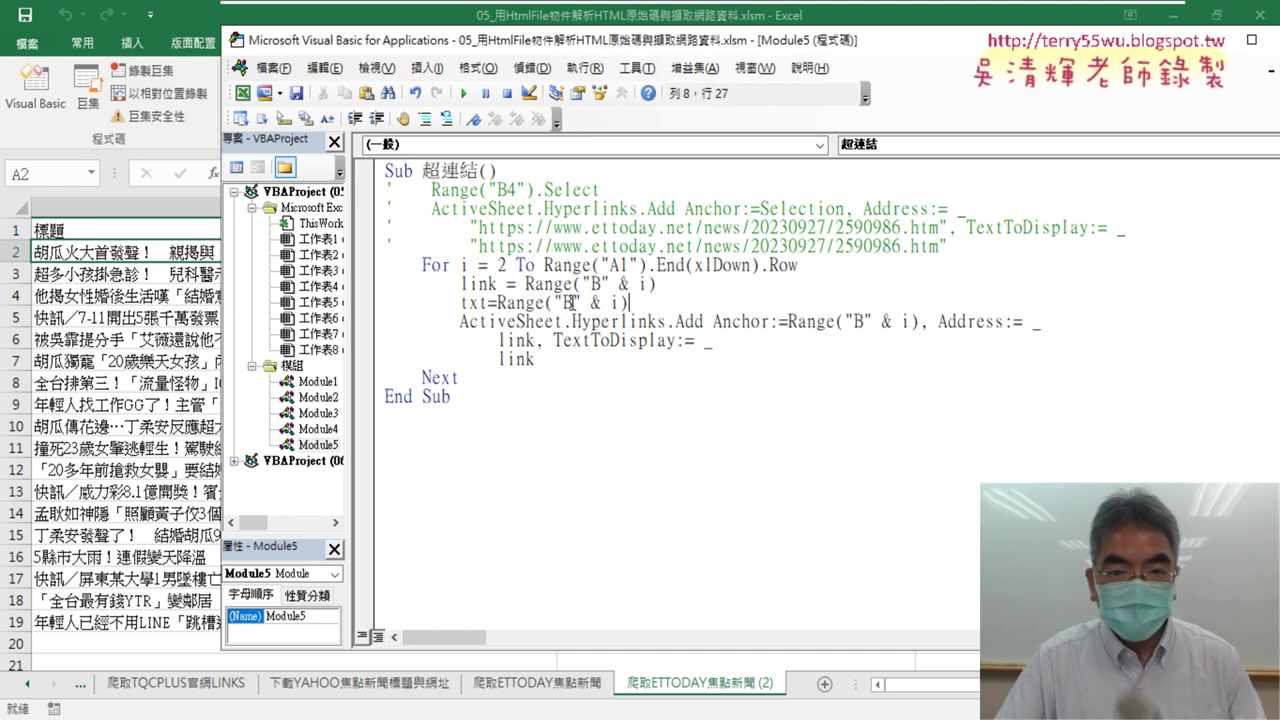
pyautogui.doubleClick(568, 302)
pyautogui.write('A')
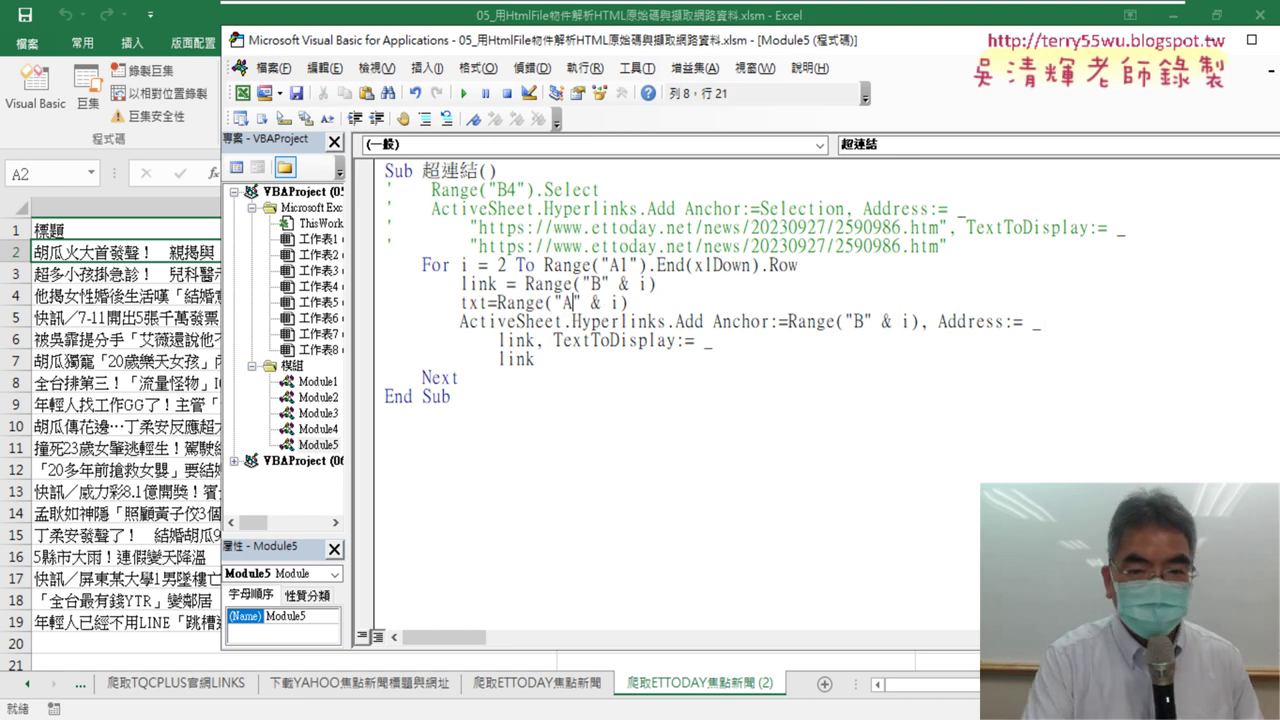
pyautogui.click(595, 420)
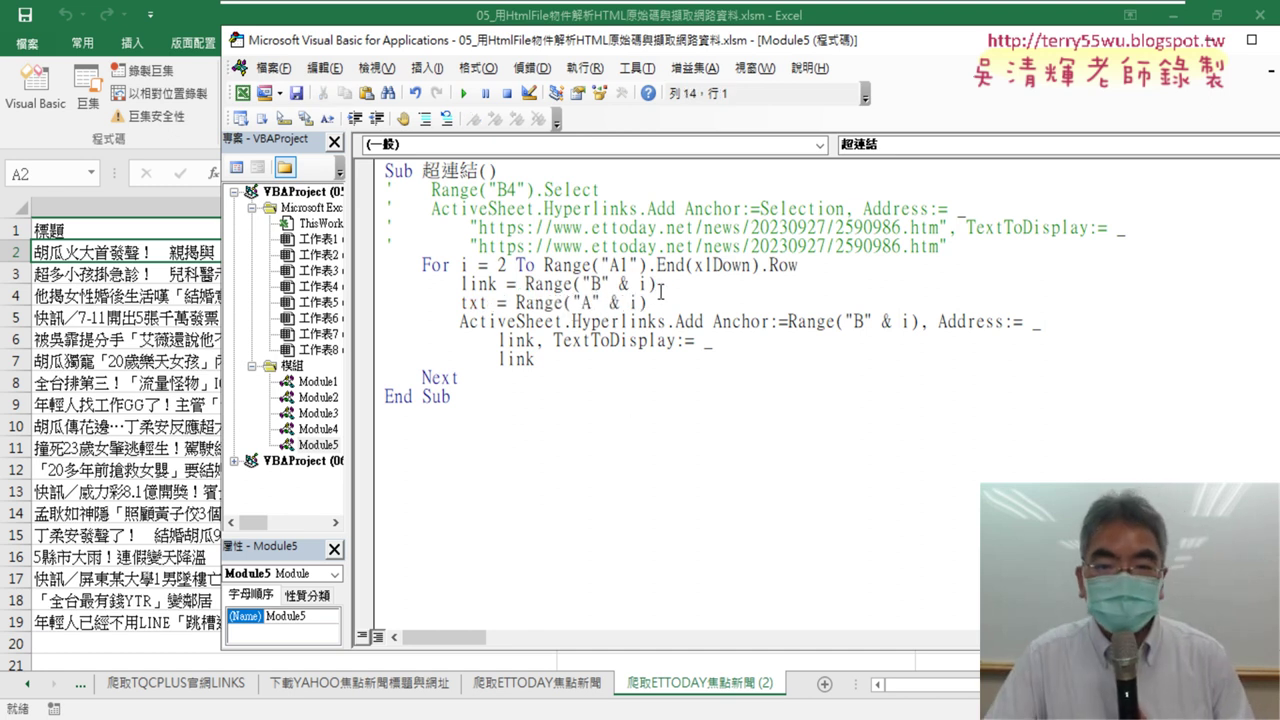
pyautogui.moveTo(660, 285); pyautogui.dragTo(460, 285)
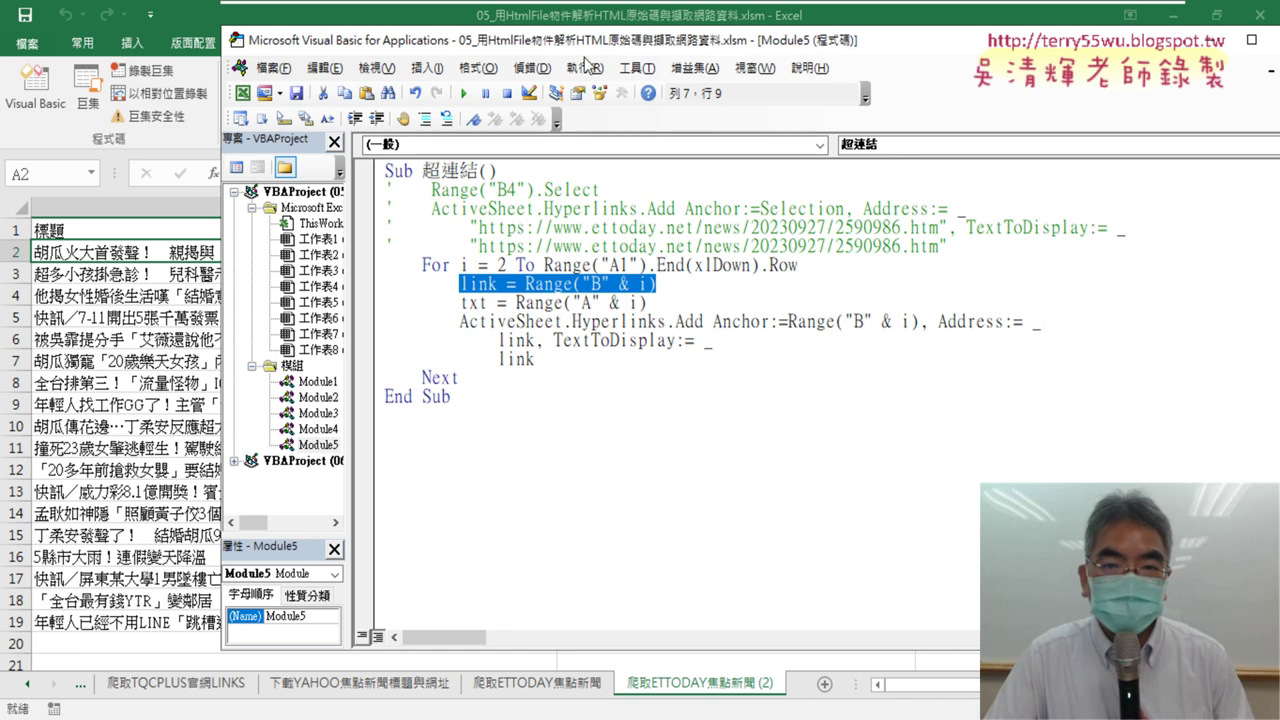
# Change the TextToDisplay argument from link to txt, with the sheet visible beside the code.
pyautogui.moveTo(588, 40); pyautogui.dragTo(454, 294)
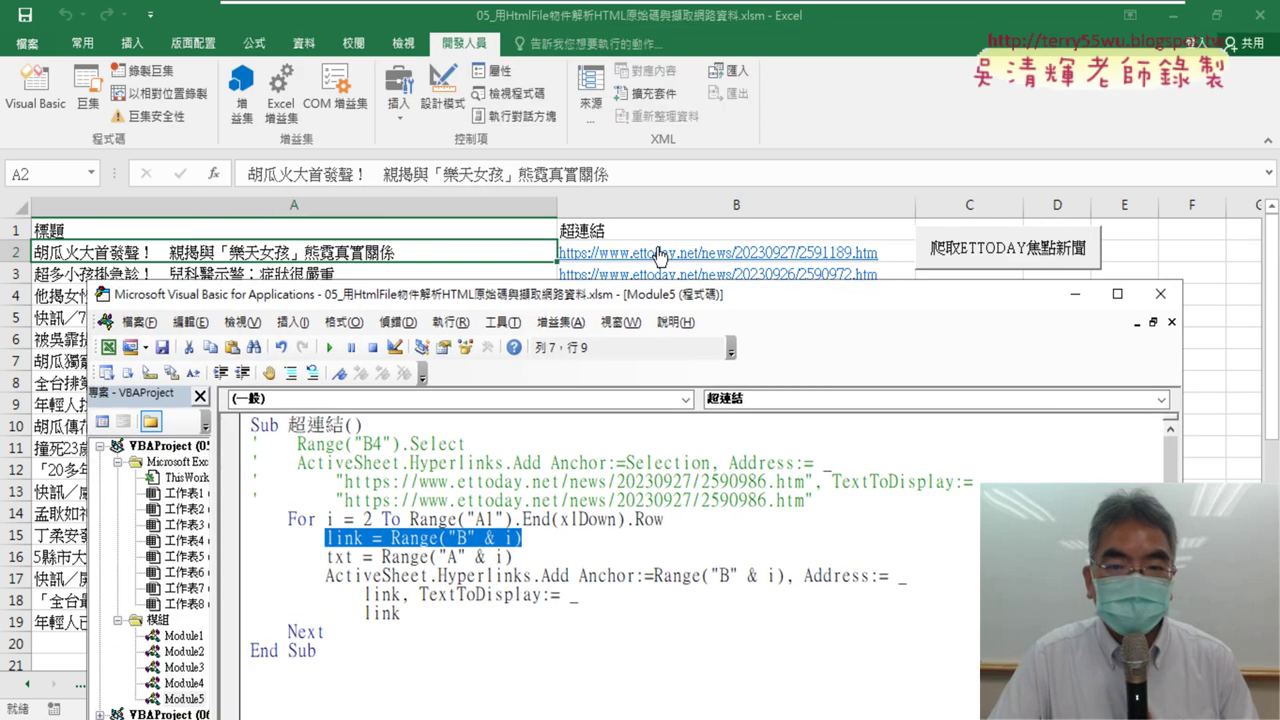
pyautogui.moveTo(513, 557); pyautogui.dragTo(390, 557)
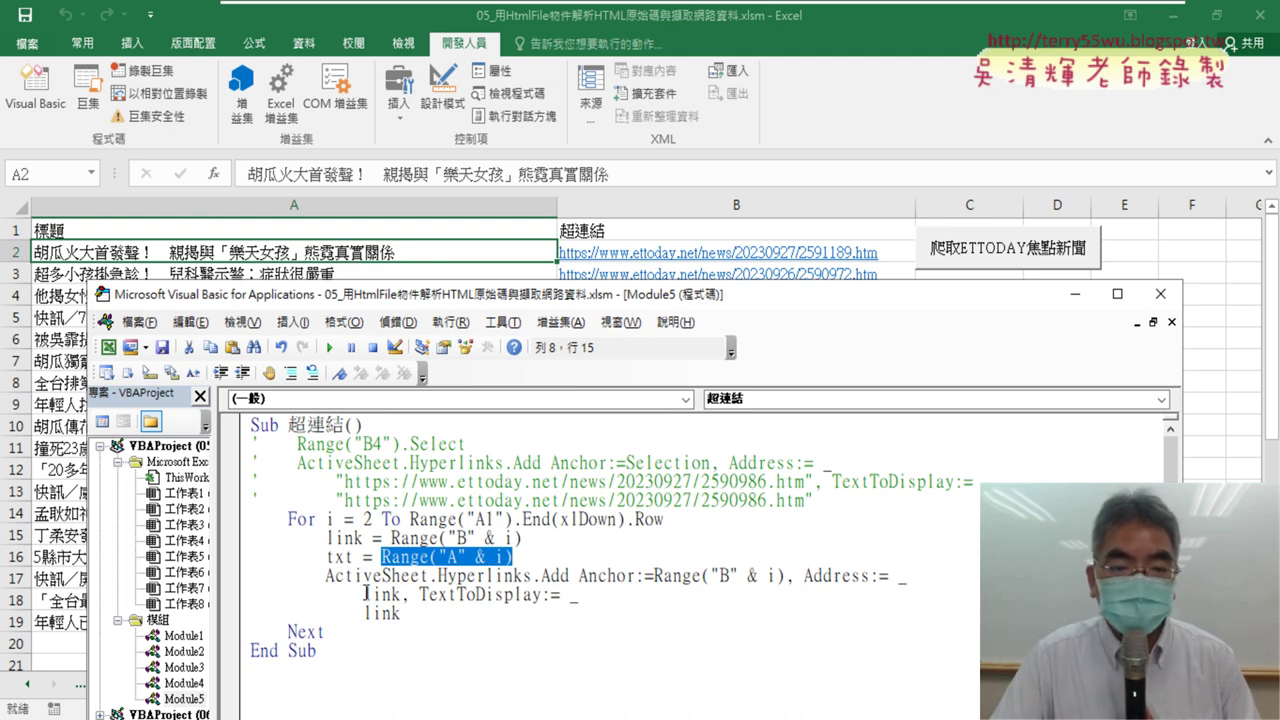
pyautogui.moveTo(326, 557); pyautogui.dragTo(357, 556)
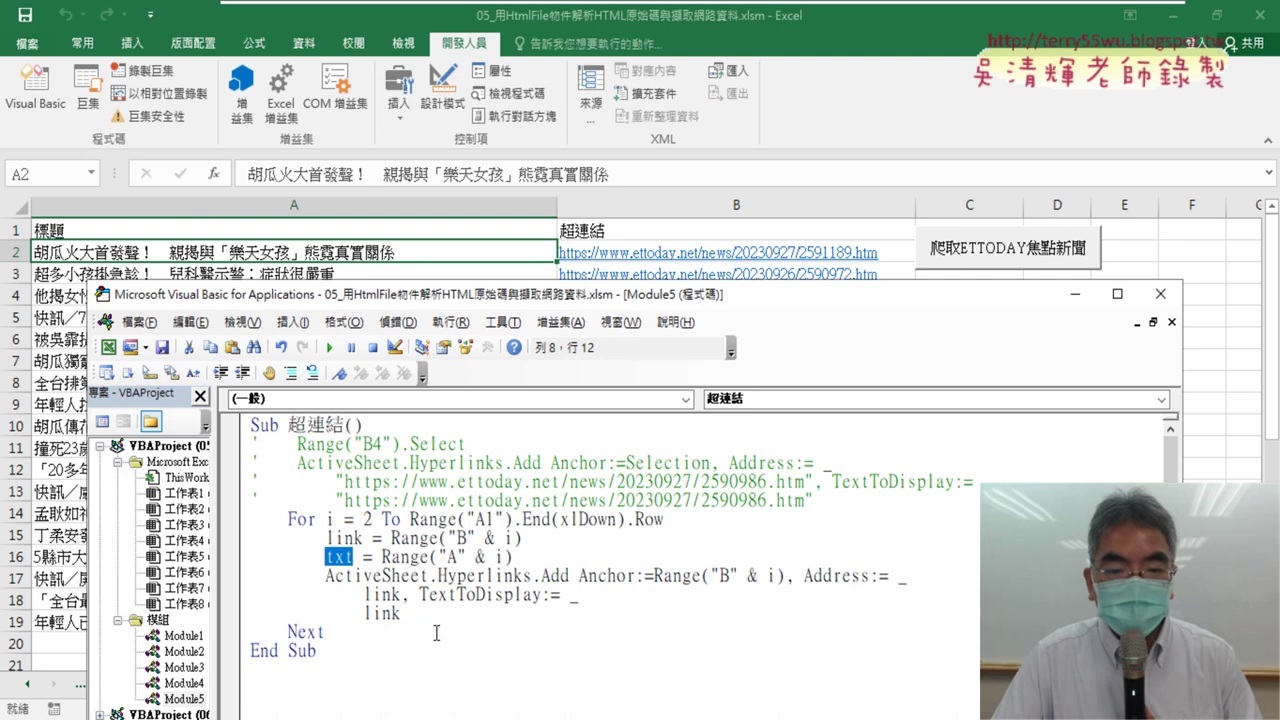
pyautogui.moveTo(405, 617); pyautogui.dragTo(364, 615)
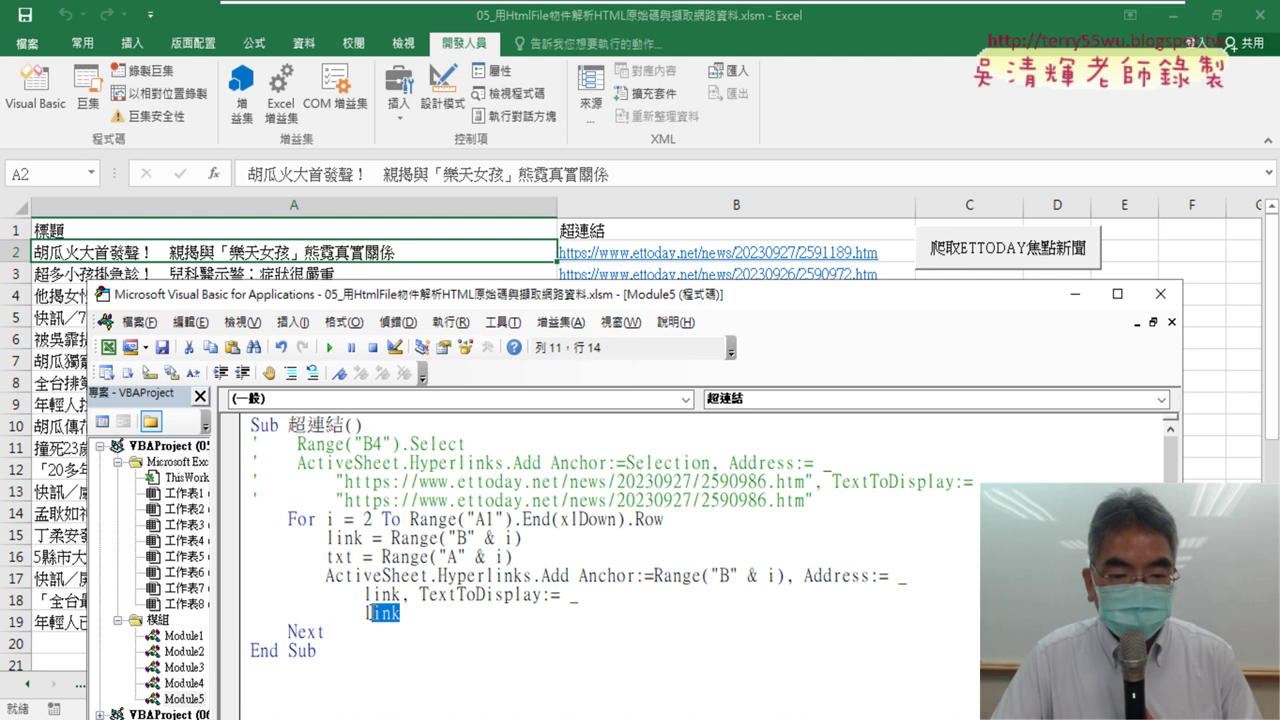
pyautogui.write('txt')
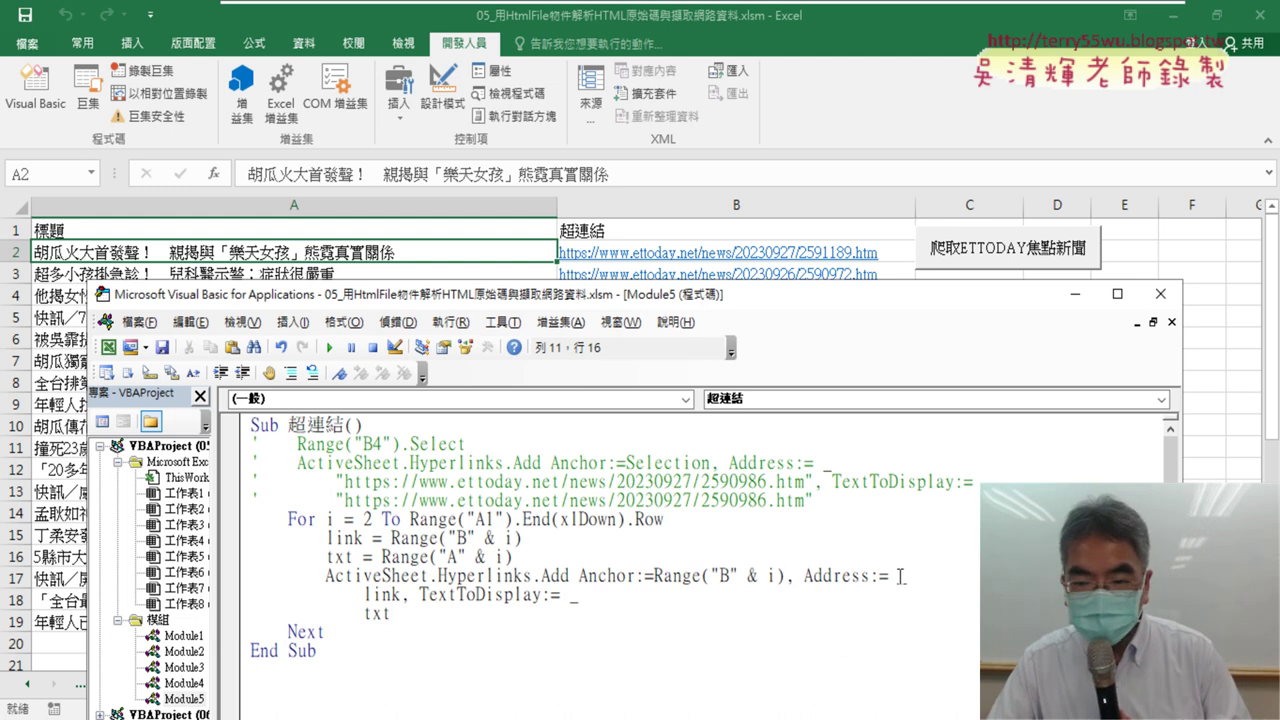
pyautogui.moveTo(891, 577); pyautogui.dragTo(906, 577)
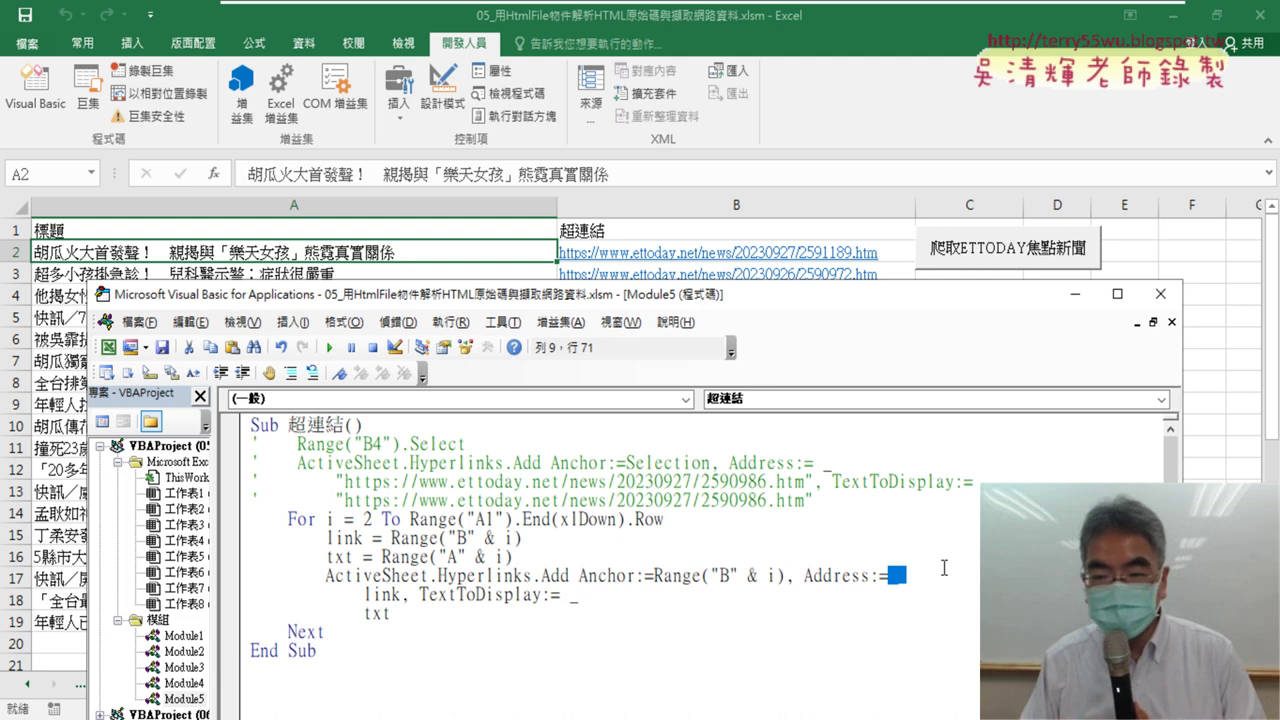
# Remove the line continuations and extra spaces so Hyperlinks.Add sits on one line.
pyautogui.press('Delete')
pyautogui.hotkey('shift', 'Down')
pyautogui.press('Delete')
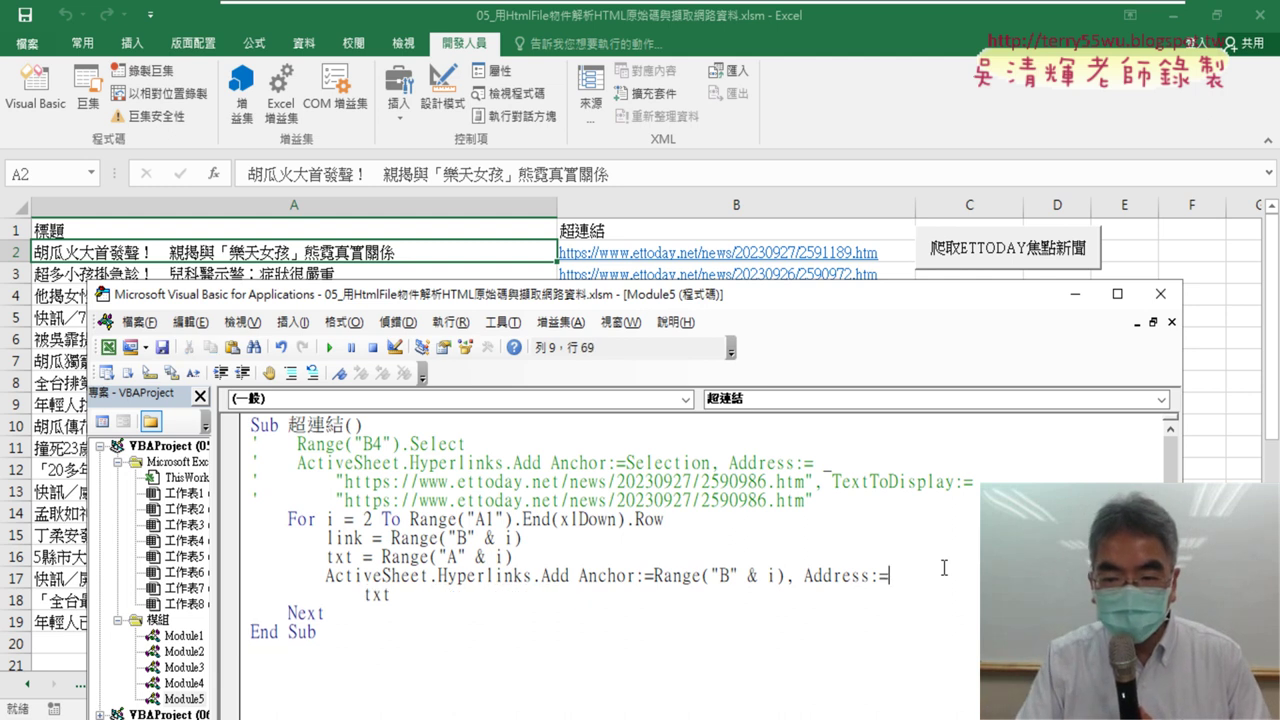
pyautogui.press('Delete')
pyautogui.press('Delete')
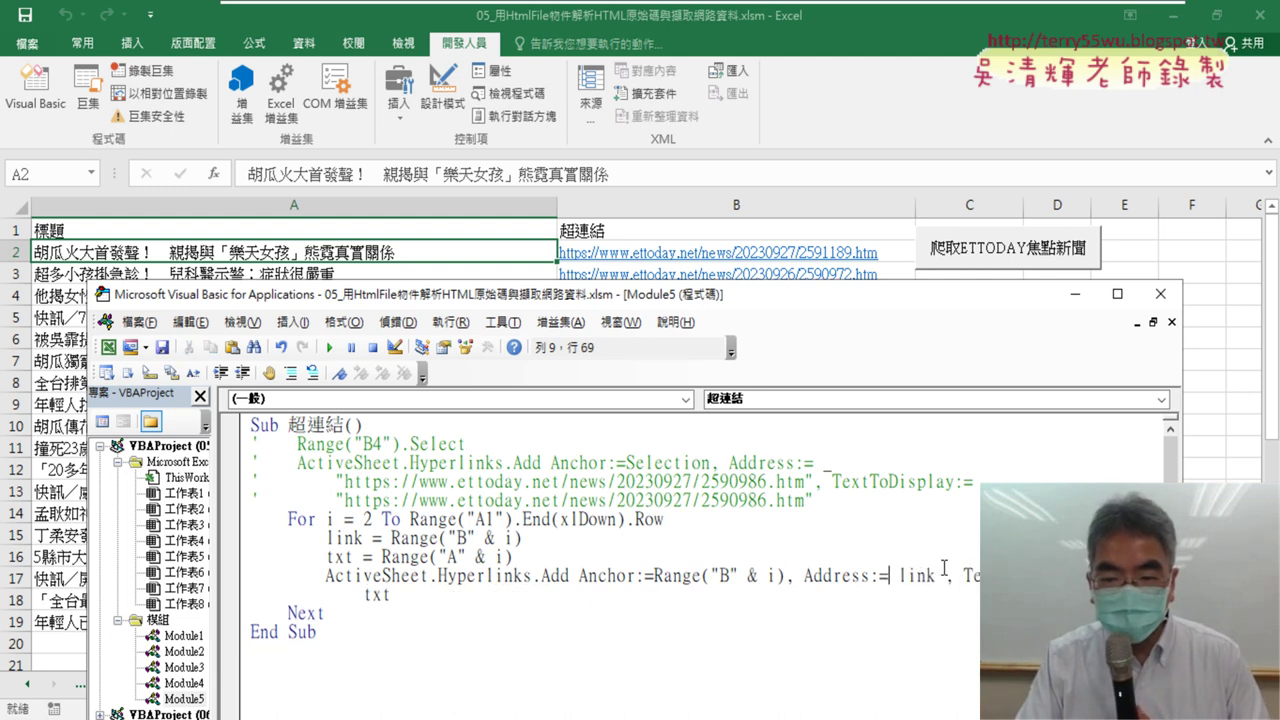
pyautogui.press('Delete')
pyautogui.press('Delete')
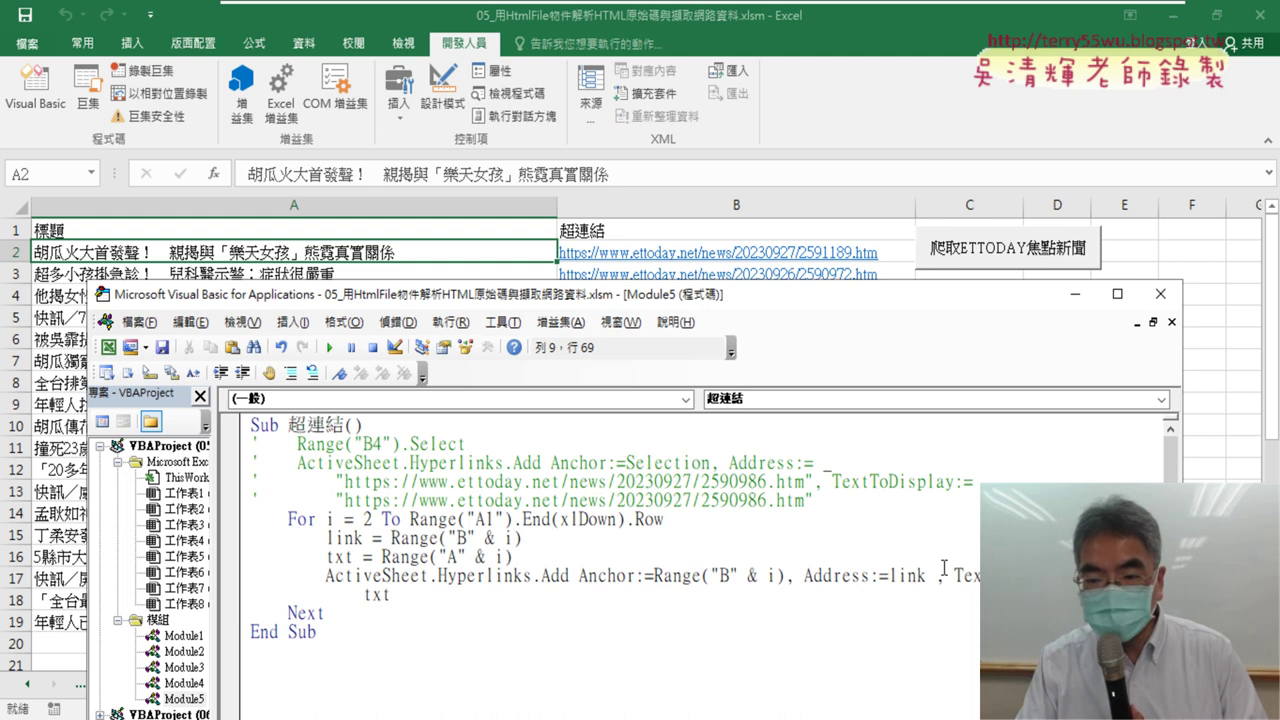
pyautogui.press('Right')
pyautogui.press('Right')
pyautogui.press('Right')
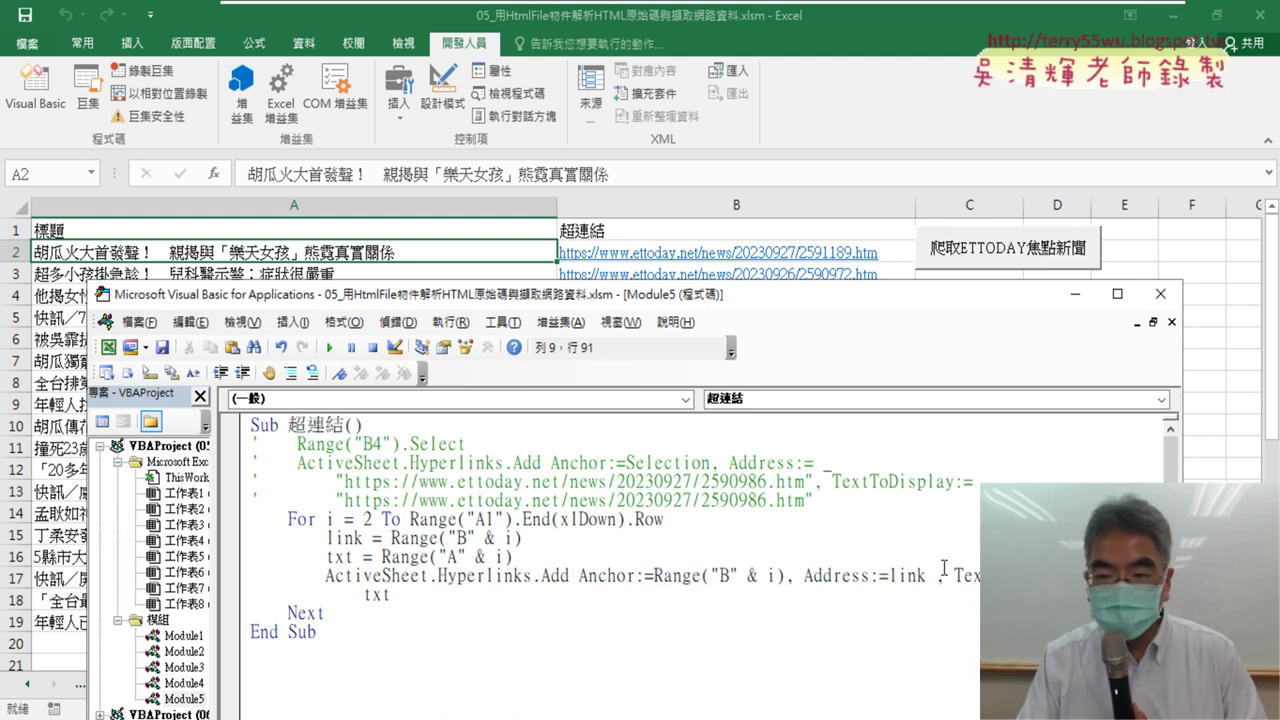
pyautogui.press('Delete')
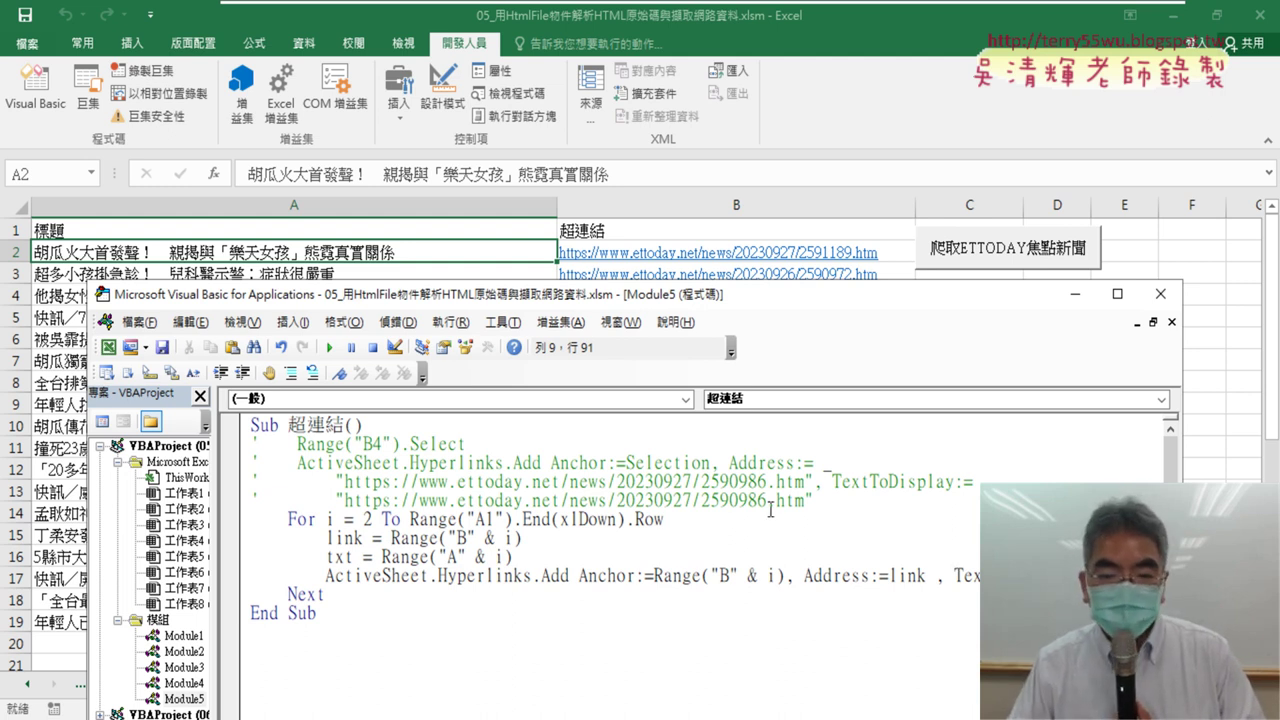
pyautogui.click(626, 499)
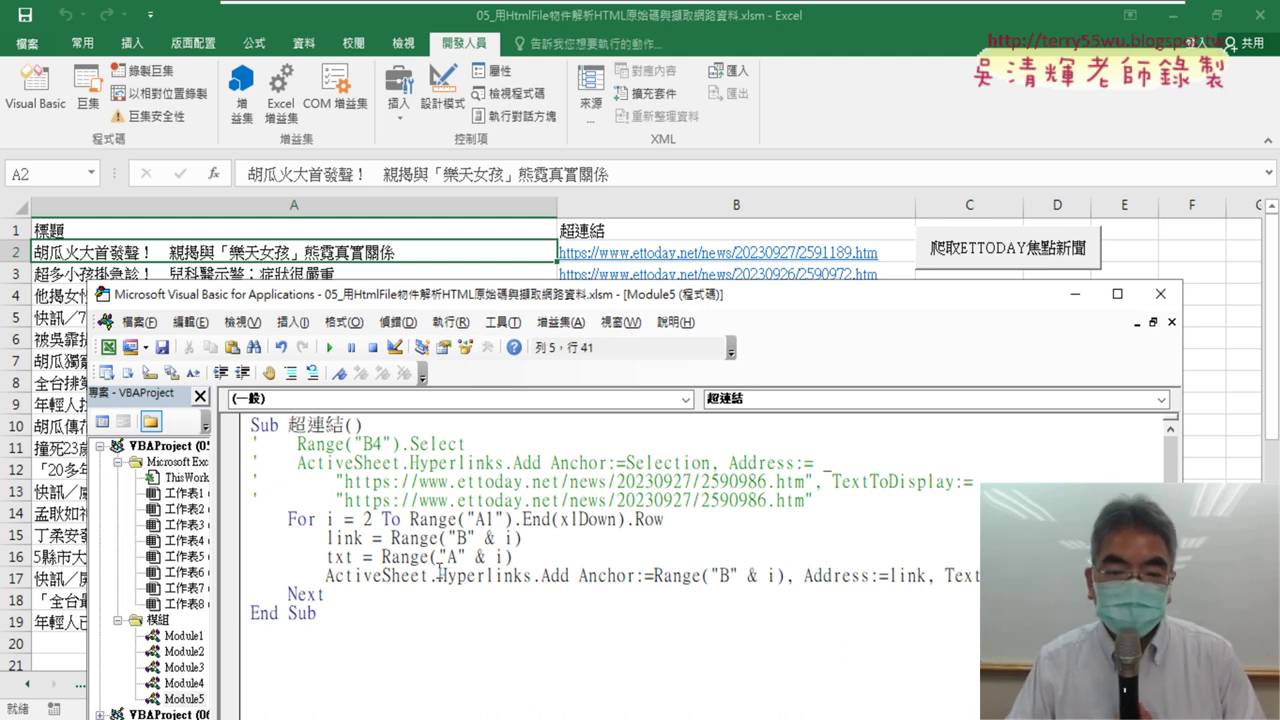
# Walk through ActiveSheet, Hyperlinks, Add and the Range("B" & i) anchor, then return to the documentation.
pyautogui.moveTo(440, 573); pyautogui.dragTo(545, 570)
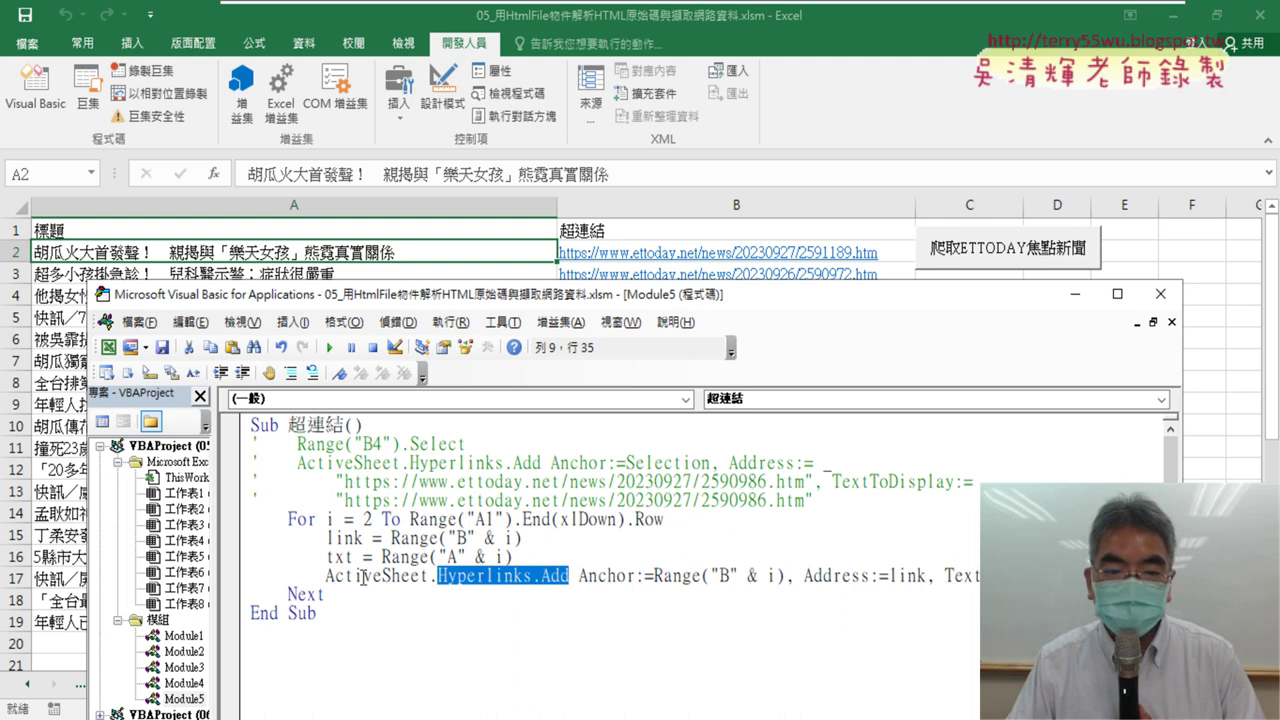
pyautogui.moveTo(328, 577); pyautogui.dragTo(432, 578)
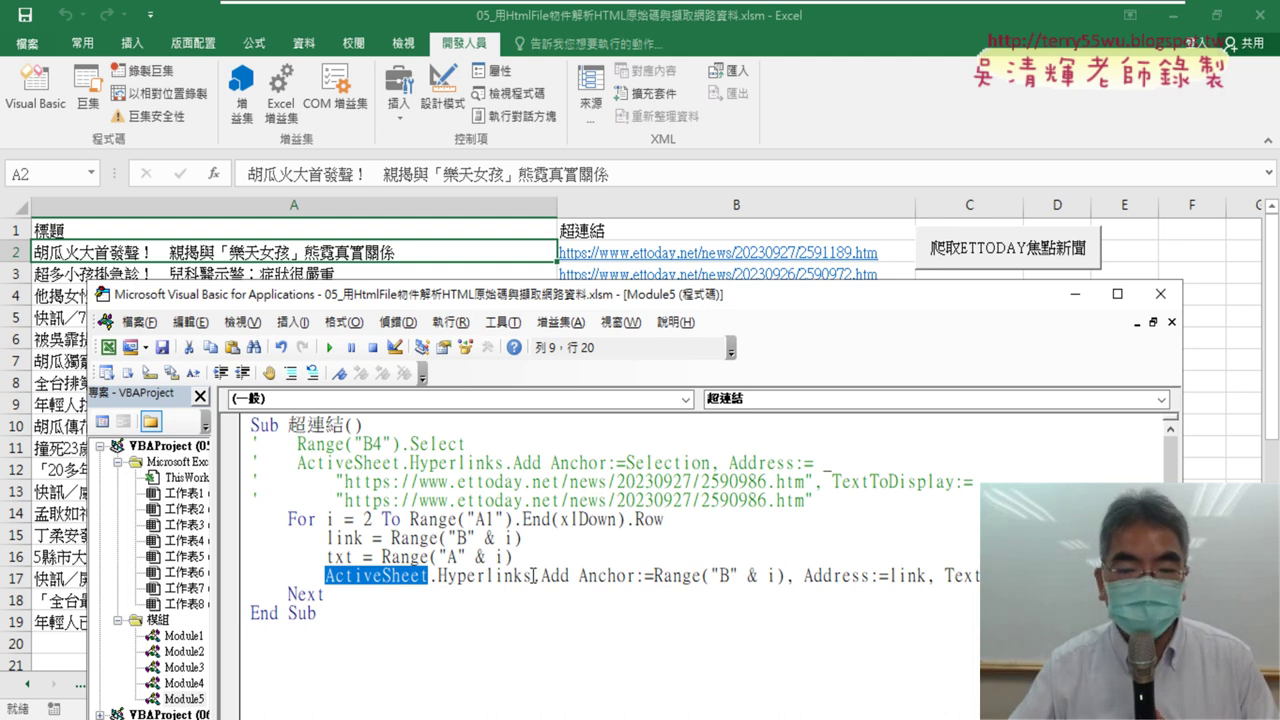
pyautogui.moveTo(533, 576); pyautogui.dragTo(566, 576)
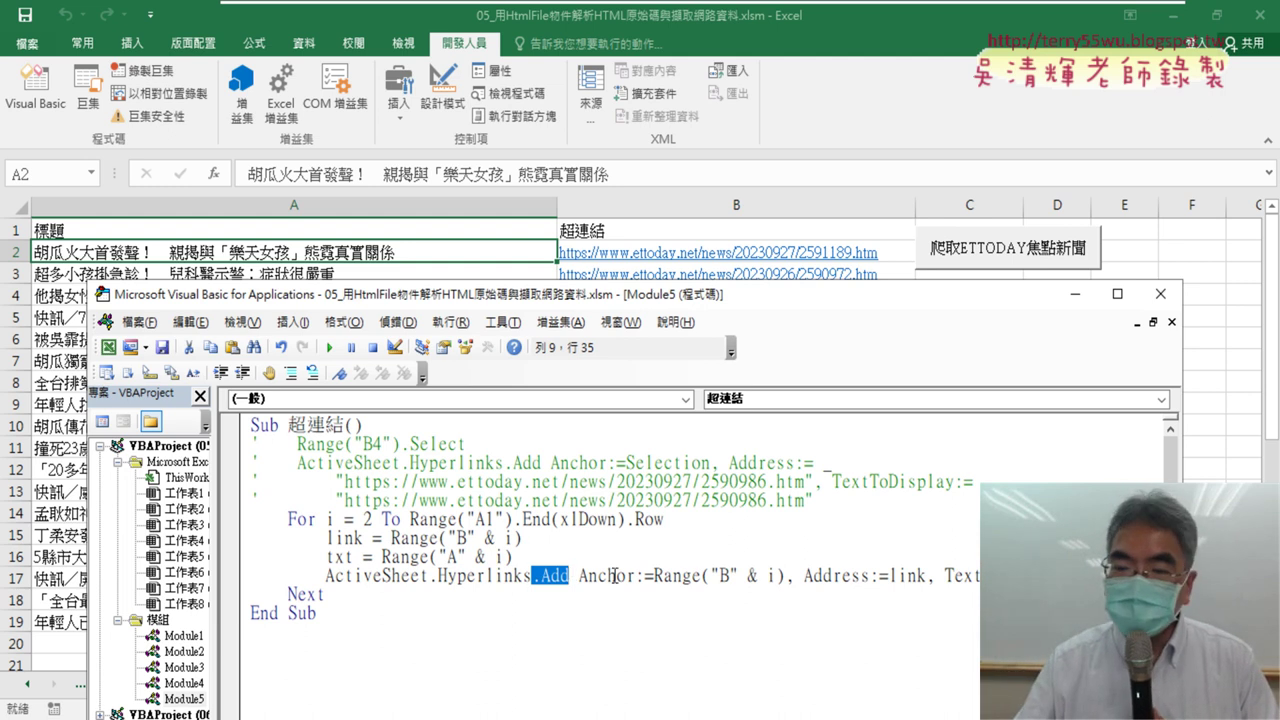
pyautogui.moveTo(652, 576); pyautogui.dragTo(777, 576)
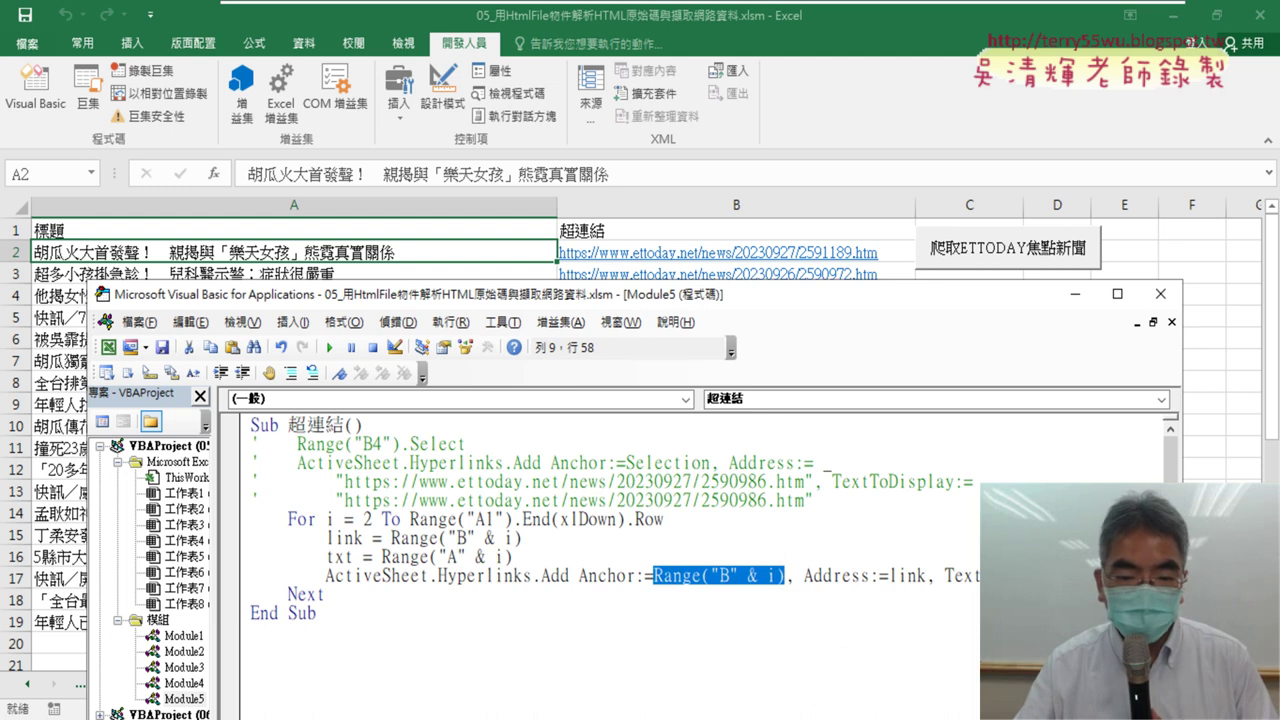
pyautogui.hotkey('alt', 'Tab')
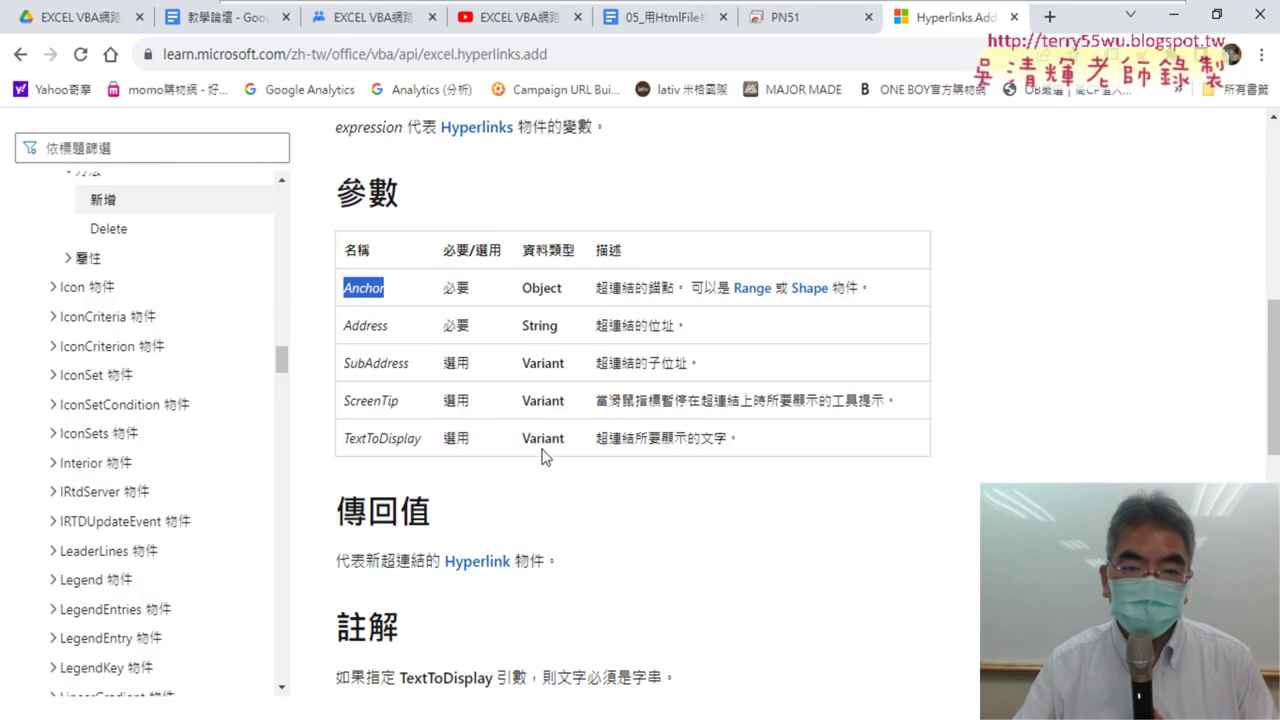
# Review the Hyperlinks.Add docs: Anchor is required and can be a Shape, and Address is required.
pyautogui.scroll(1, 505, 409)
pyautogui.scroll(2, 505, 407)
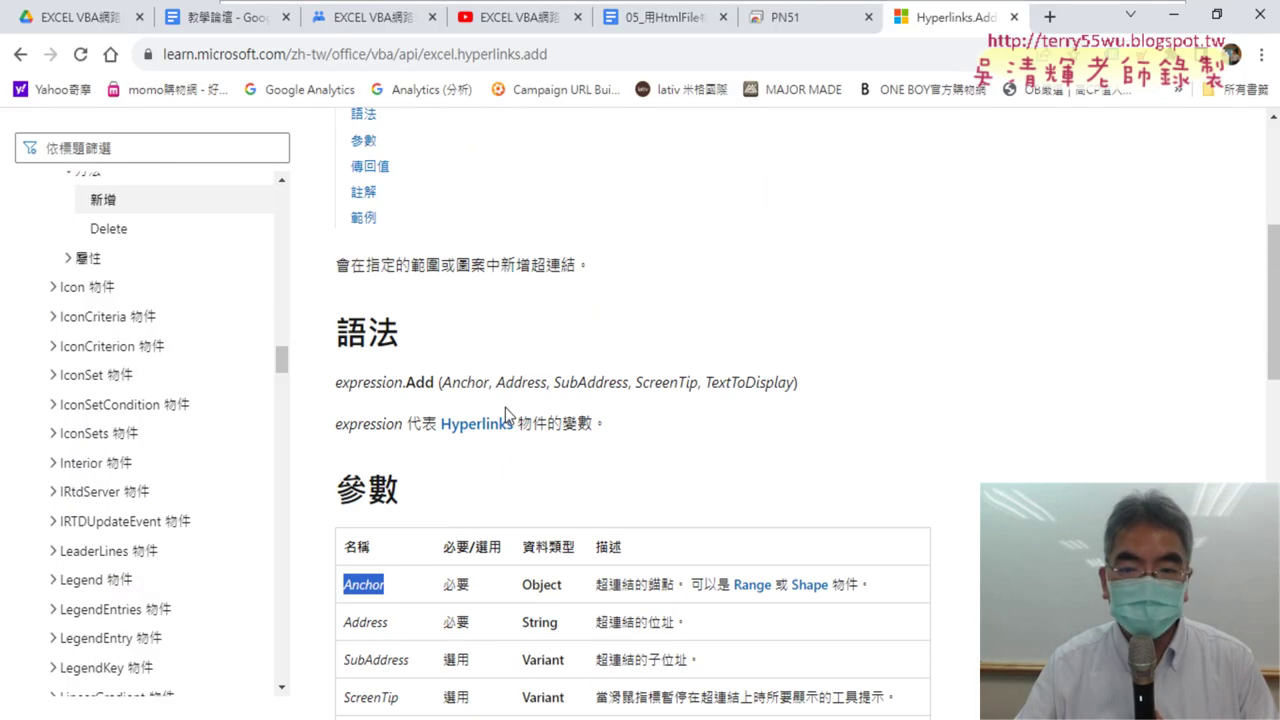
pyautogui.scroll(-2, 797, 395)
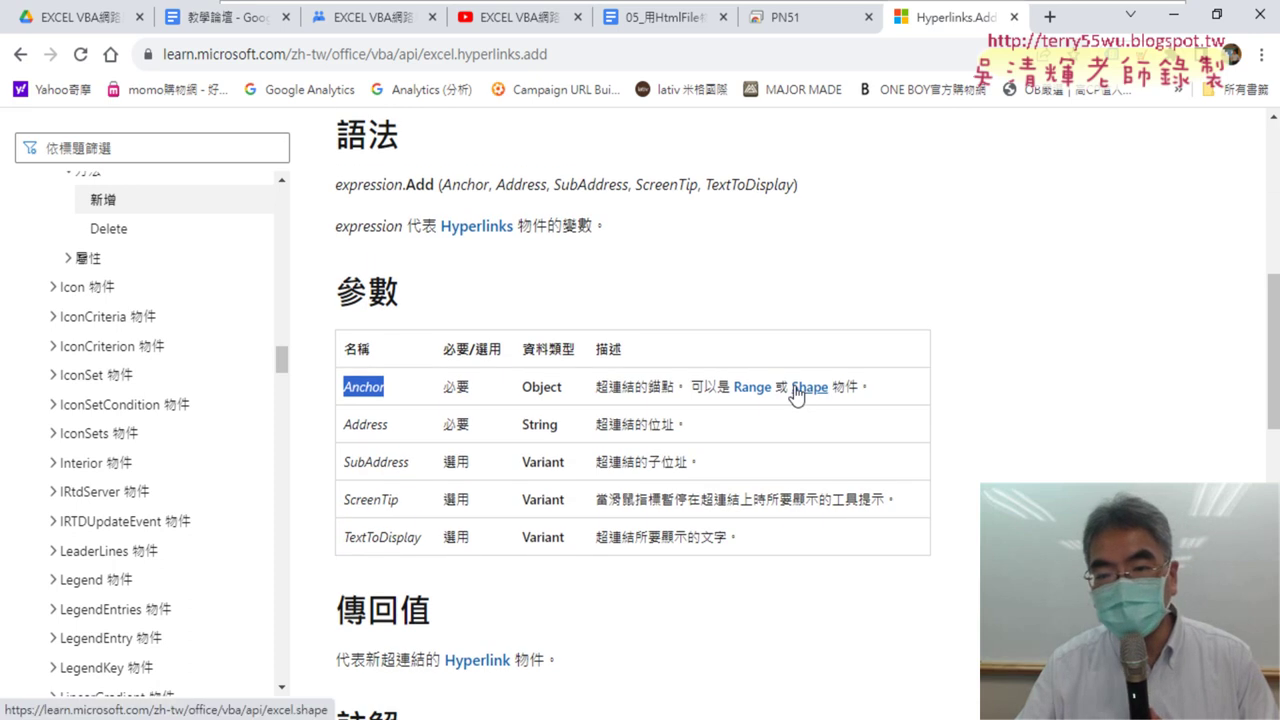
pyautogui.moveTo(790, 389); pyautogui.dragTo(860, 393)
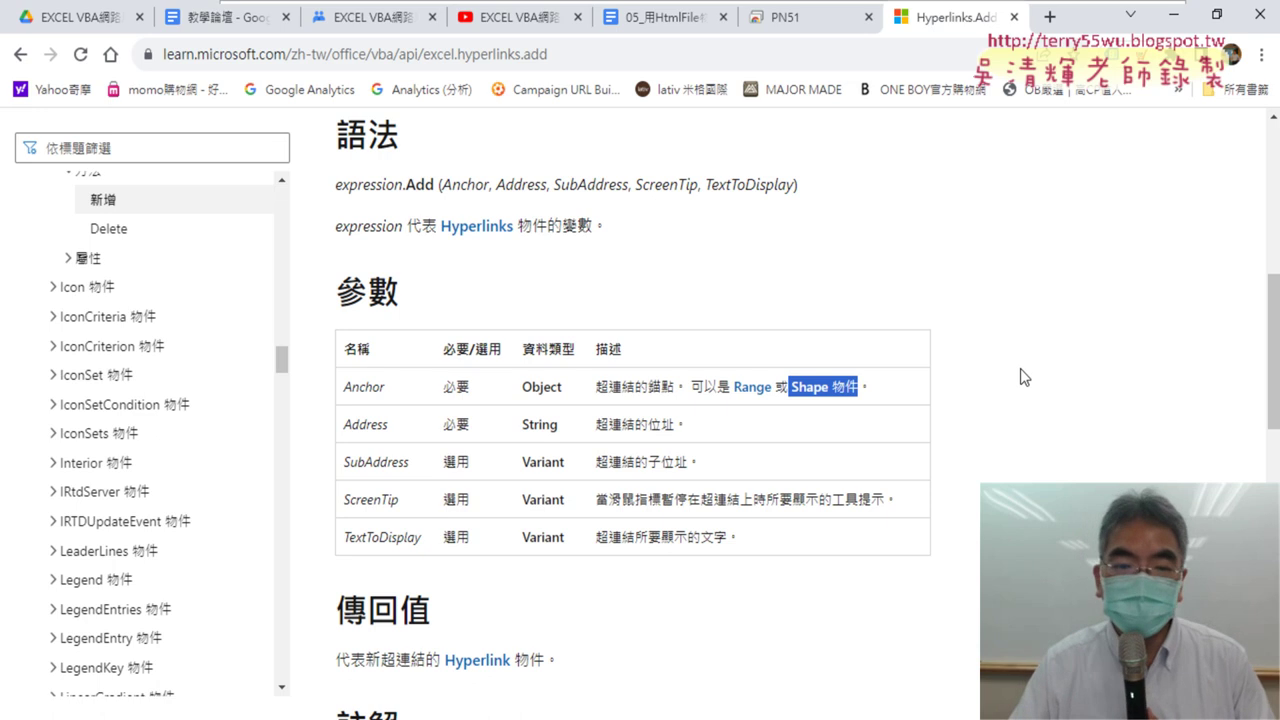
pyautogui.moveTo(442, 387); pyautogui.dragTo(510, 388)
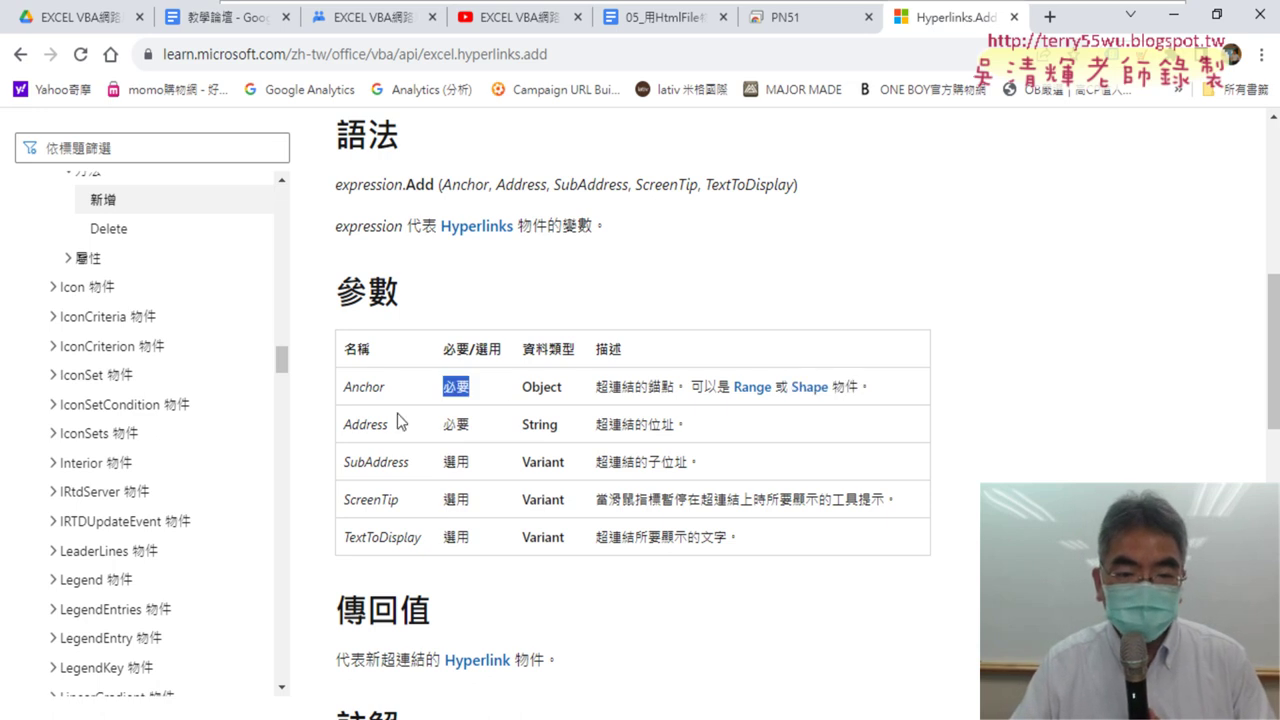
pyautogui.moveTo(358, 424); pyautogui.dragTo(683, 418)
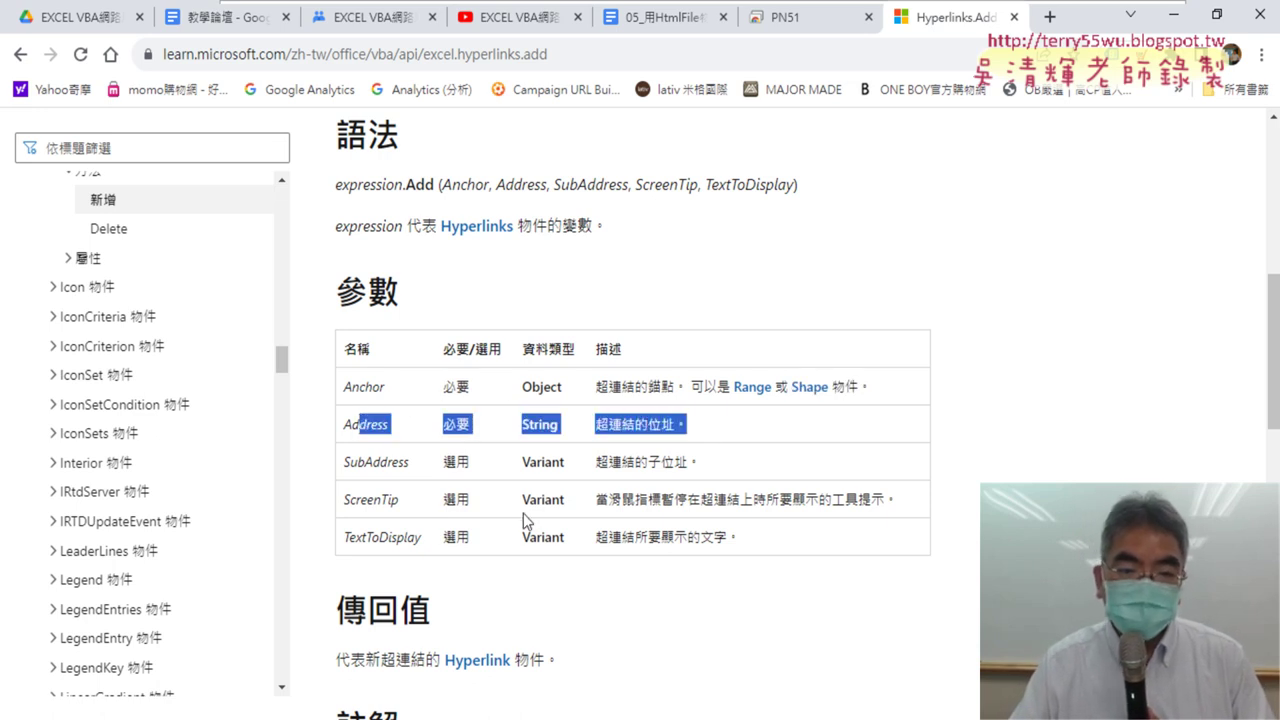
# Note that TextToDisplay is optional, then return to the Excel macro code.
pyautogui.moveTo(345, 537); pyautogui.dragTo(754, 545)
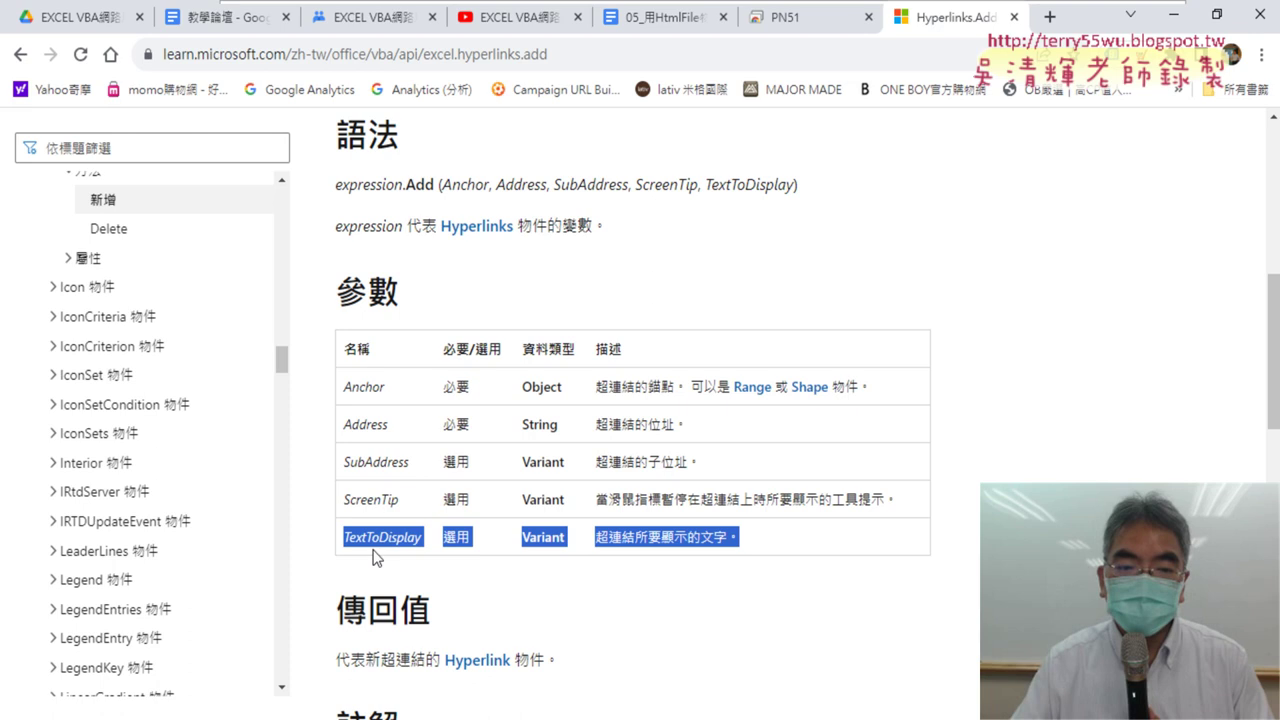
pyautogui.click(762, 558)
pyautogui.moveTo(440, 548); pyautogui.dragTo(491, 549)
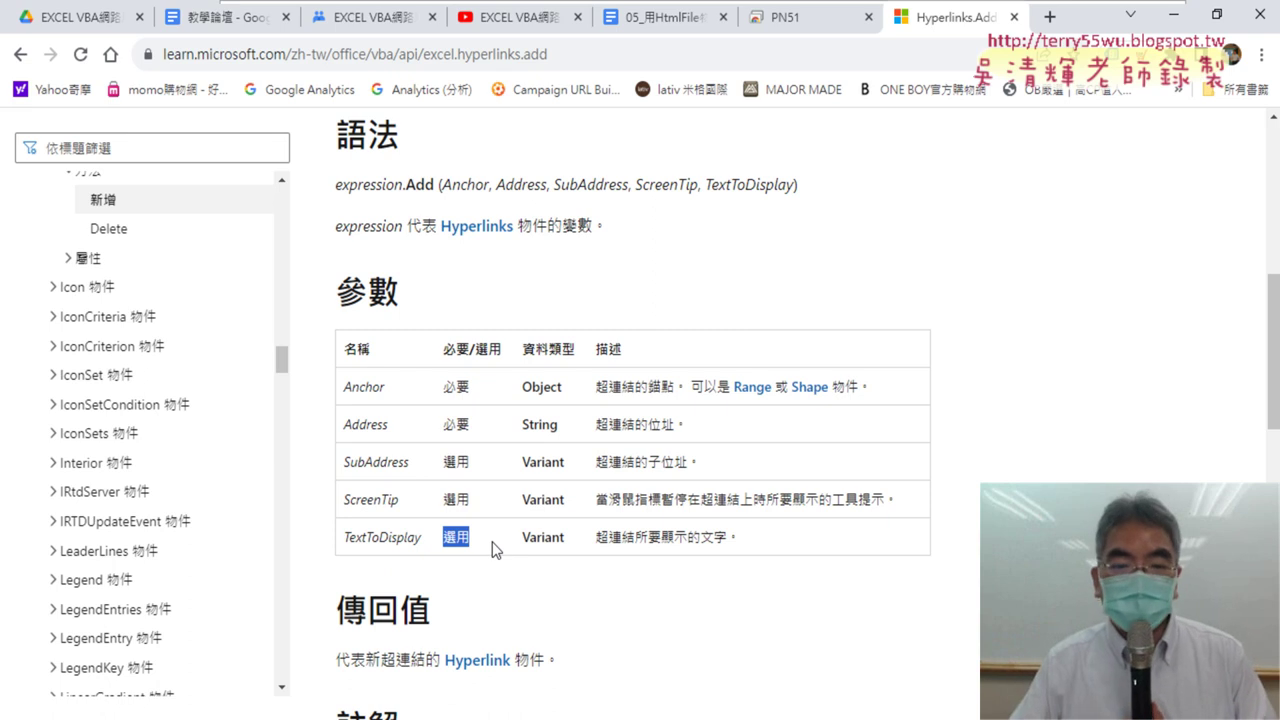
pyautogui.click(1173, 15)
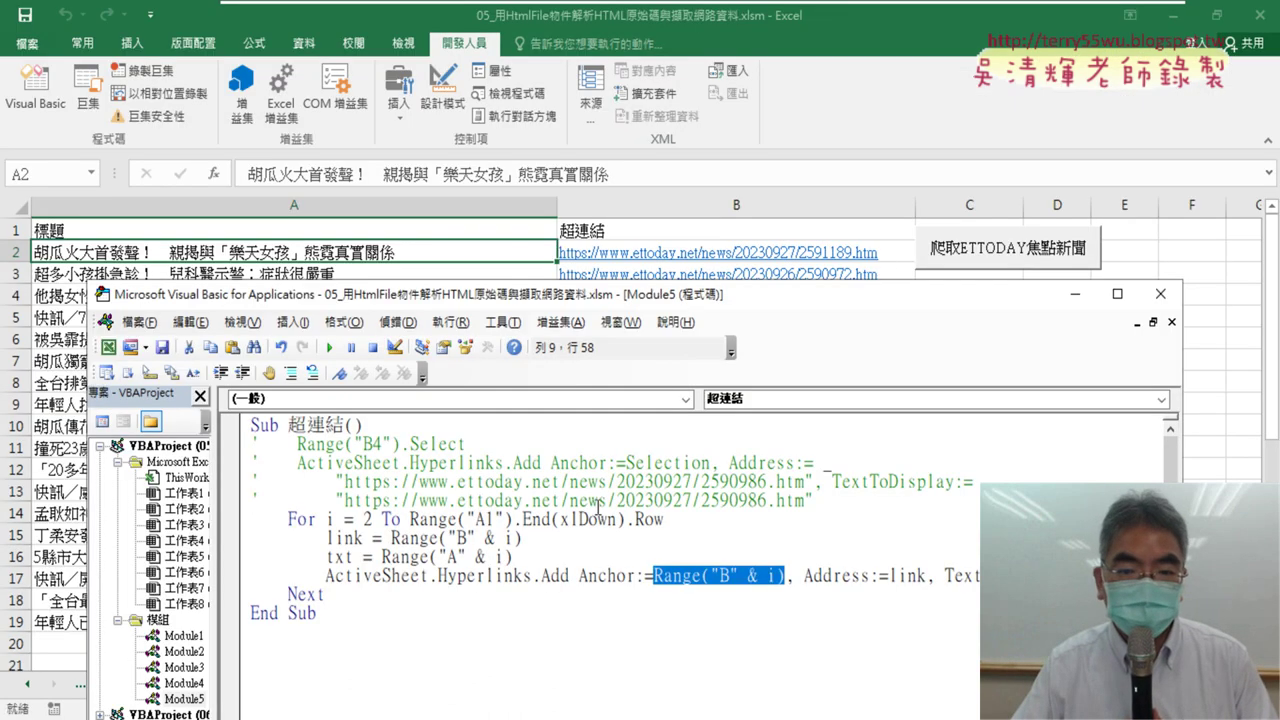
# Review the txt display text and Range("B" & i) anchor arguments, then step into the macro with F8.
pyautogui.moveTo(626, 300); pyautogui.dragTo(936, 72)
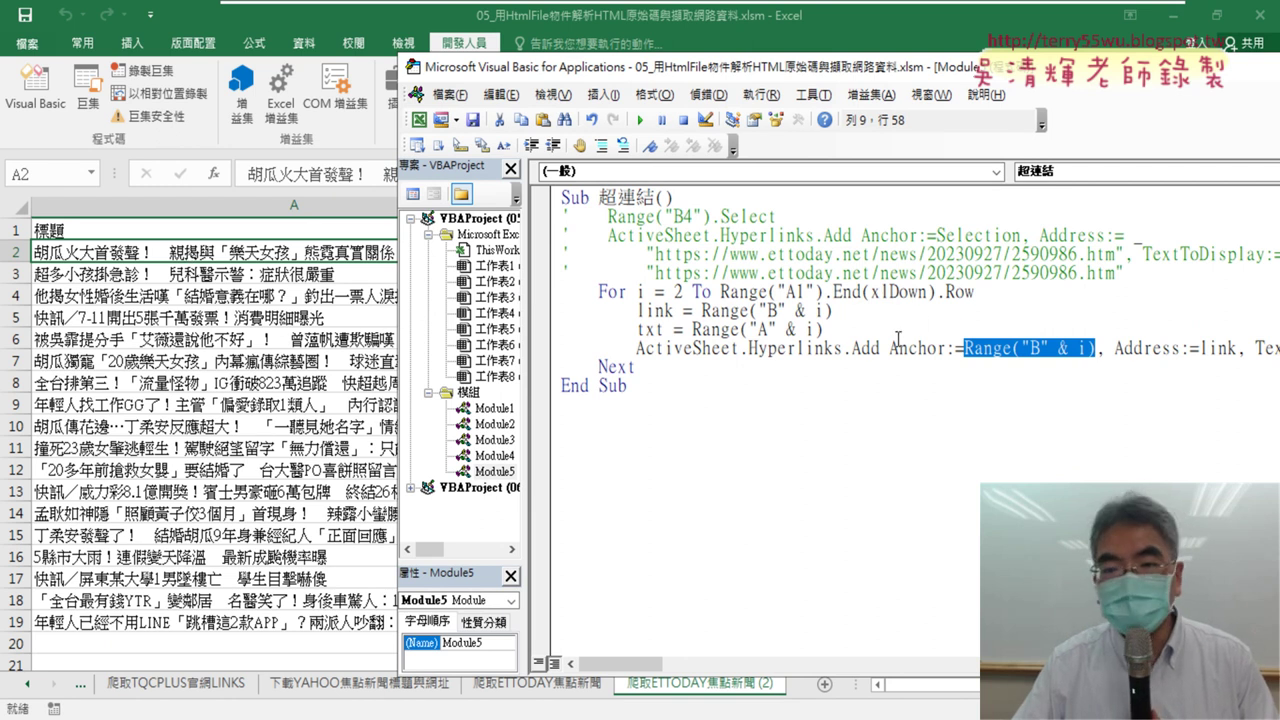
pyautogui.moveTo(839, 328); pyautogui.dragTo(637, 329)
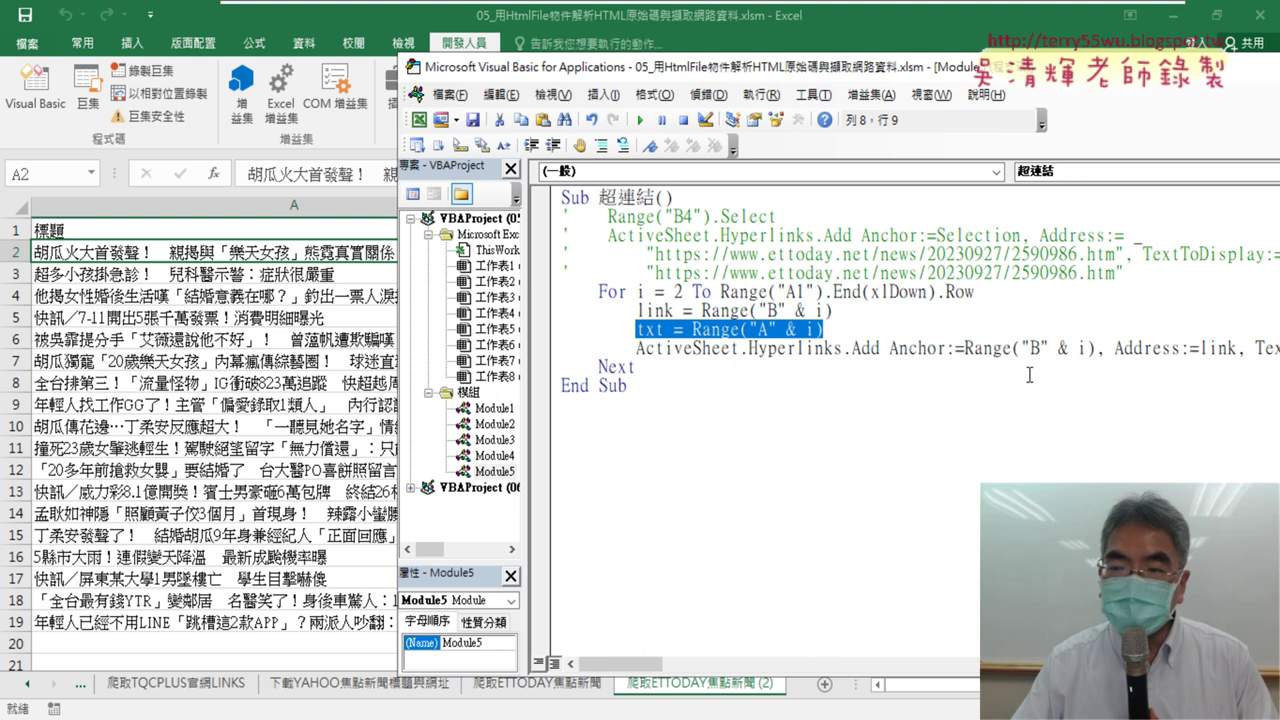
pyautogui.moveTo(972, 78); pyautogui.dragTo(747, 75)
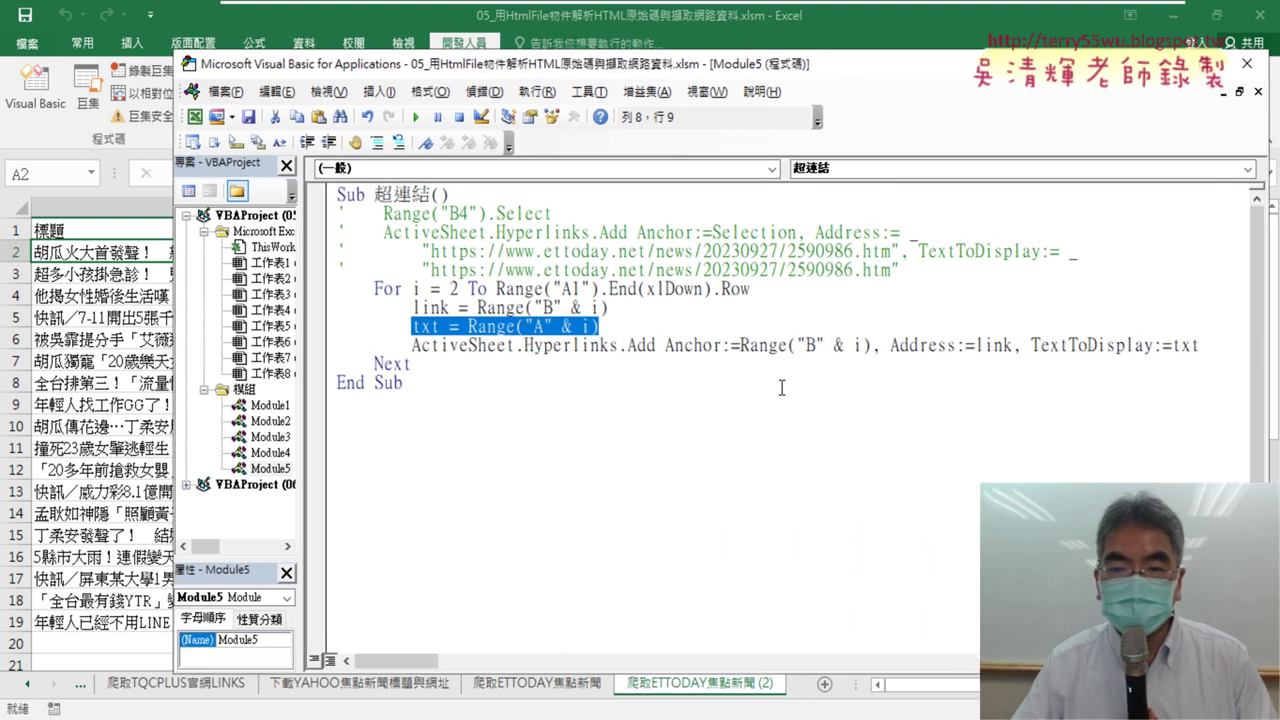
pyautogui.doubleClick(1186, 345)
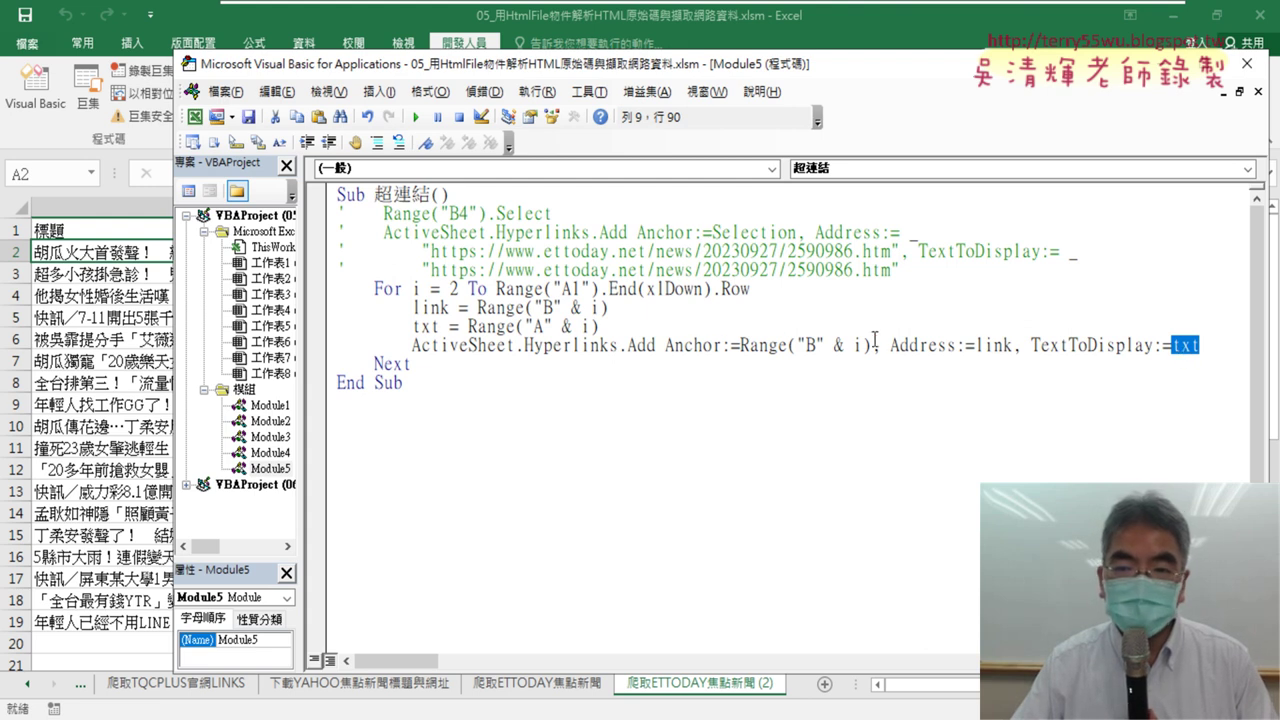
pyautogui.moveTo(872, 345); pyautogui.dragTo(741, 345)
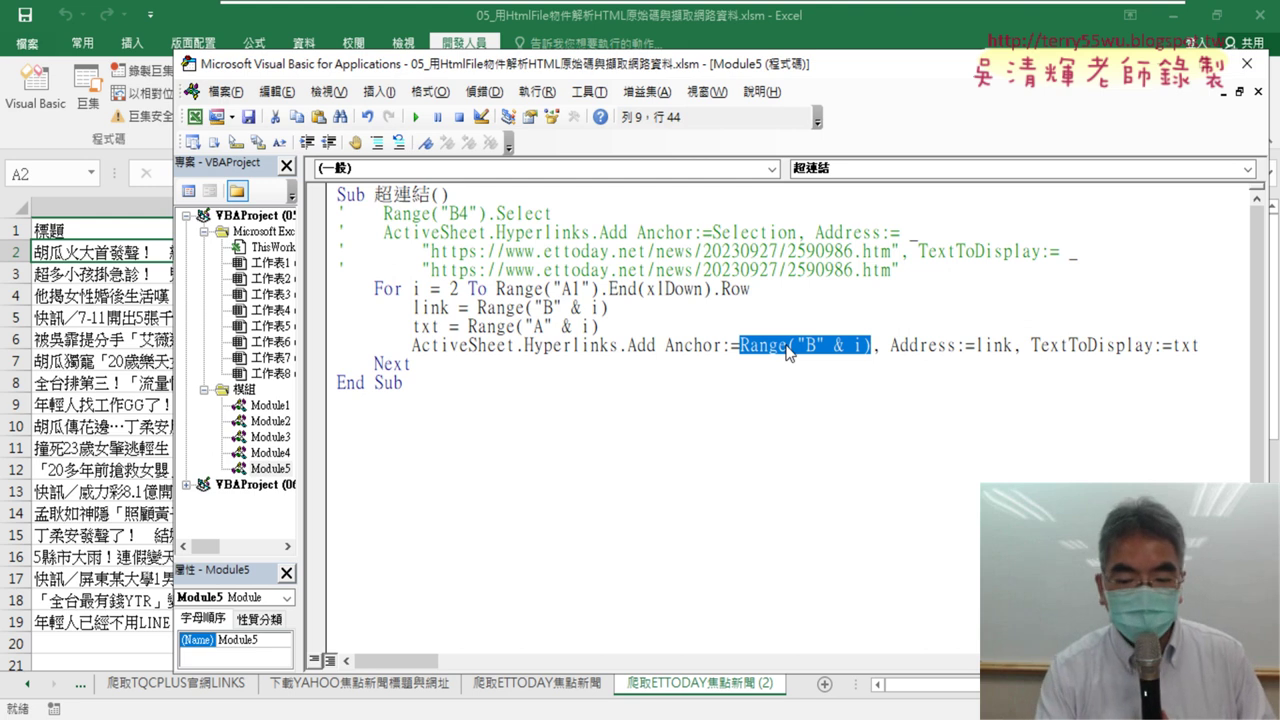
pyautogui.press('F8')
pyautogui.press('F8')
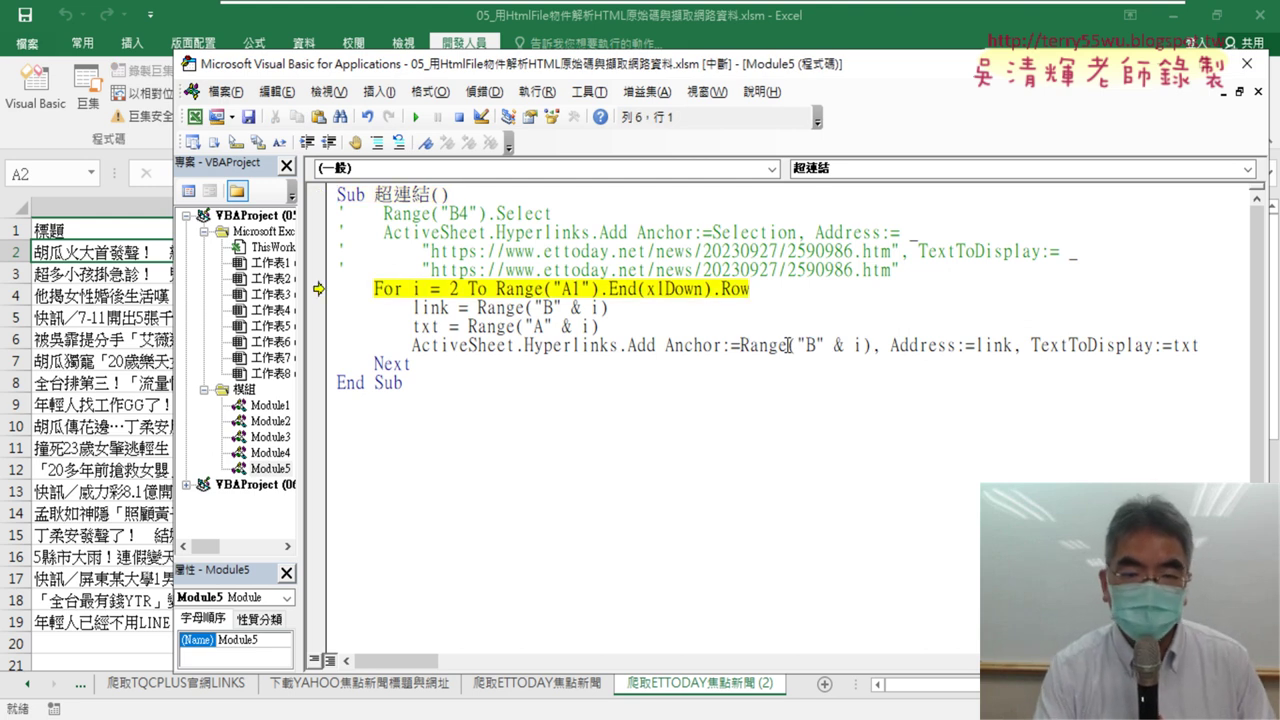
# While stepping, change the anchor from Range("B" & i) to Range("A" & i), then run the macro to completion.
pyautogui.press('F8')
pyautogui.press('F8')
pyautogui.press('F8')
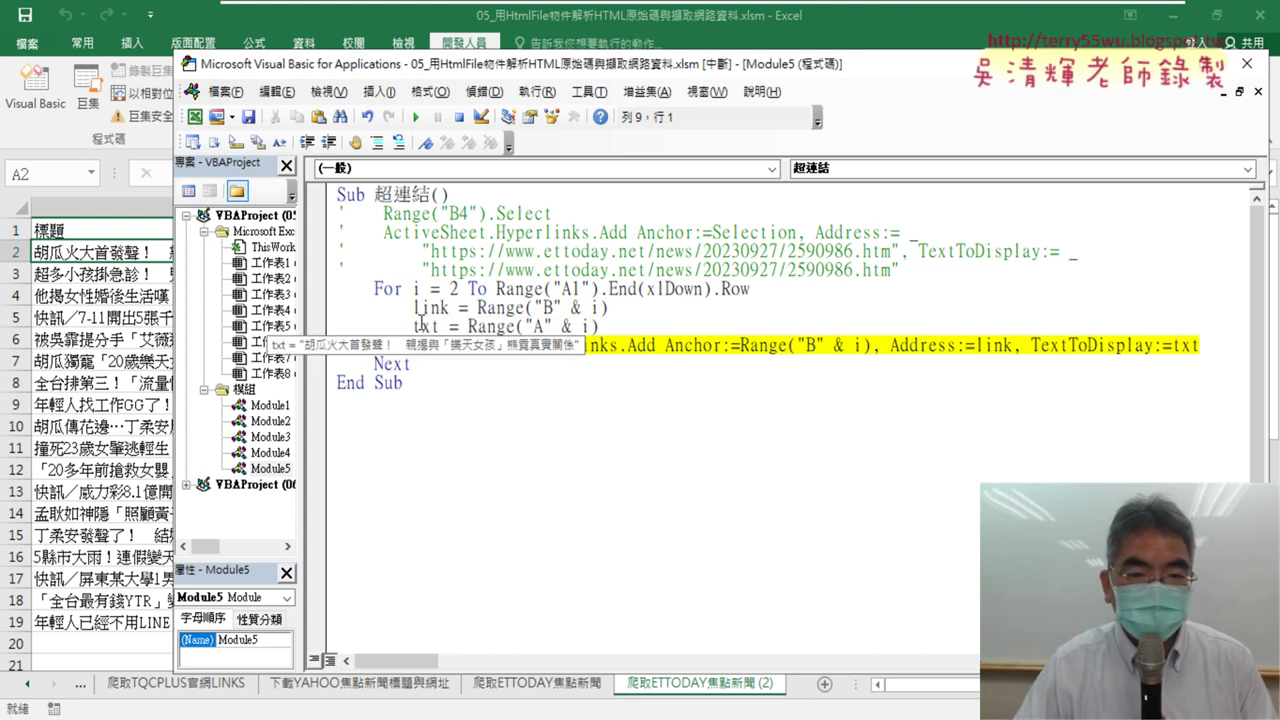
pyautogui.moveTo(637, 63); pyautogui.dragTo(800, 72)
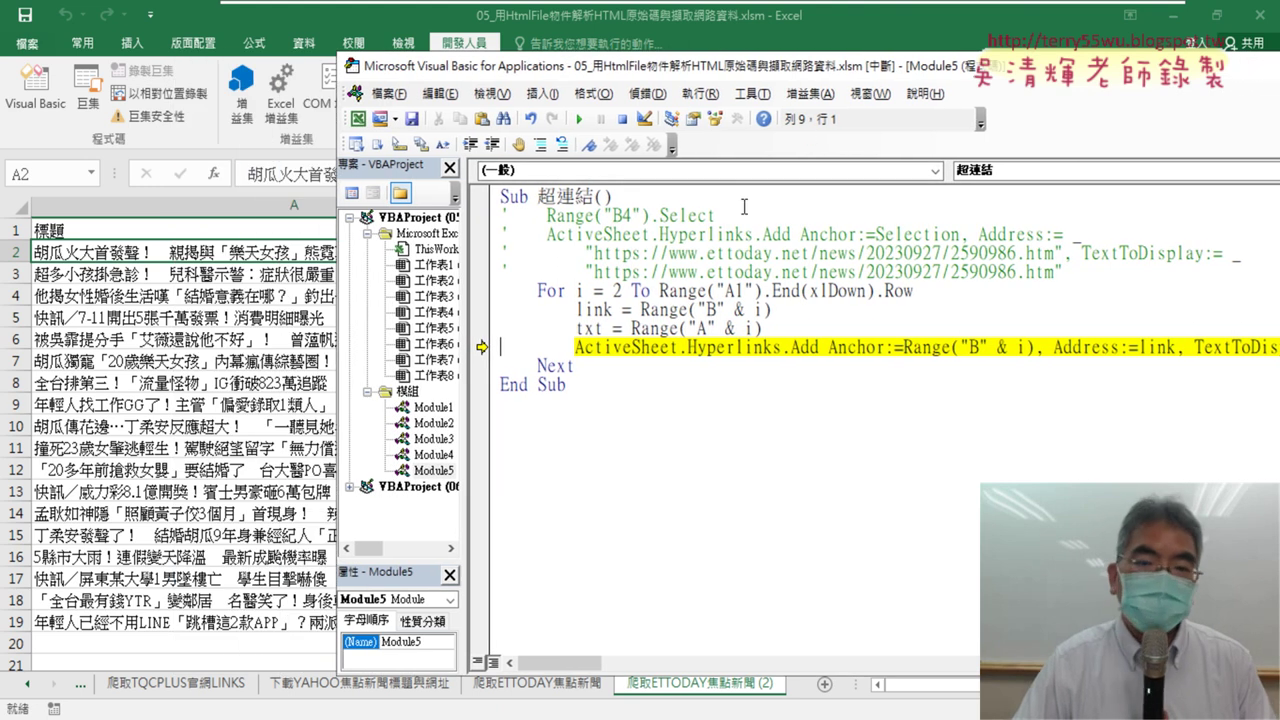
pyautogui.doubleClick(973, 348)
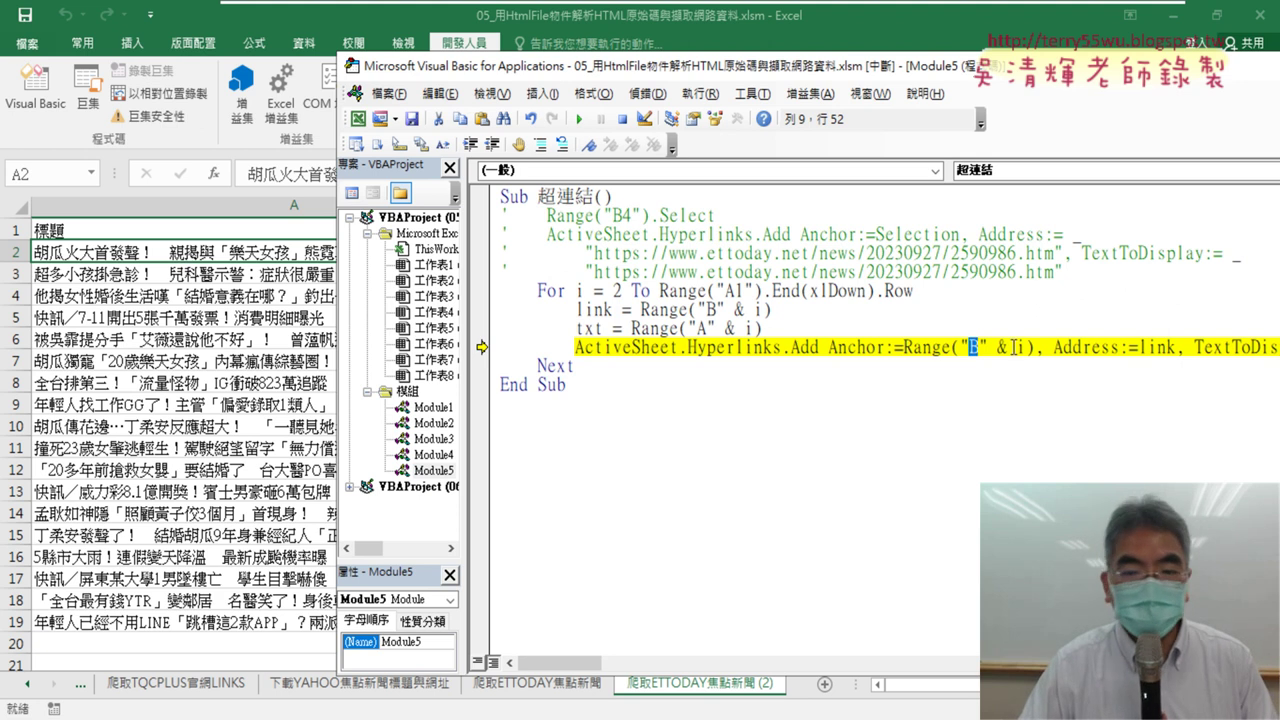
pyautogui.write('A')
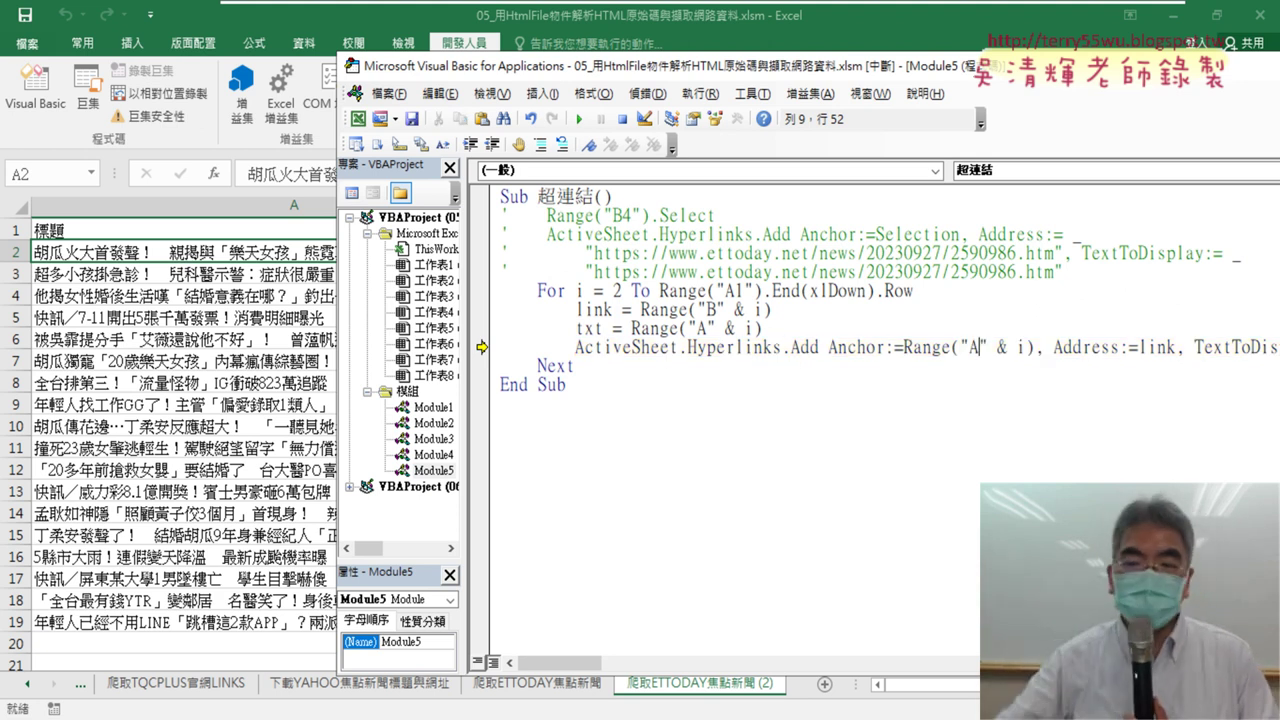
pyautogui.click(1120, 471)
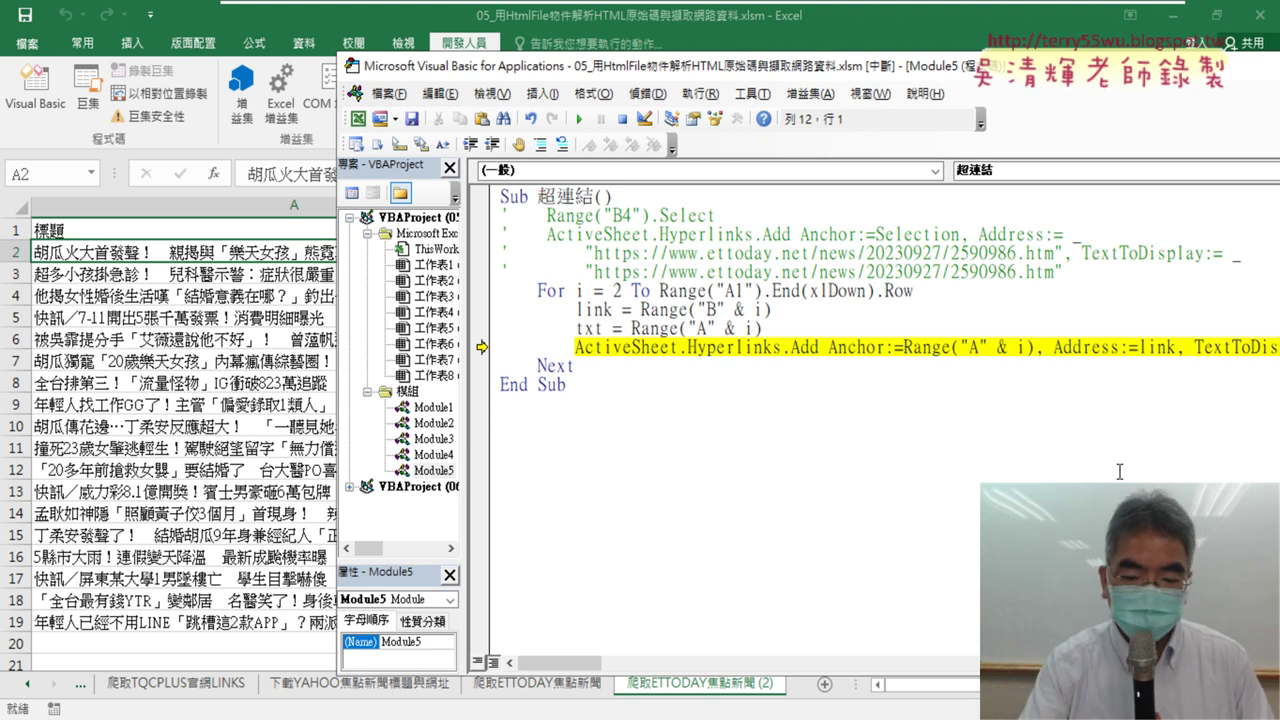
pyautogui.press('F8')
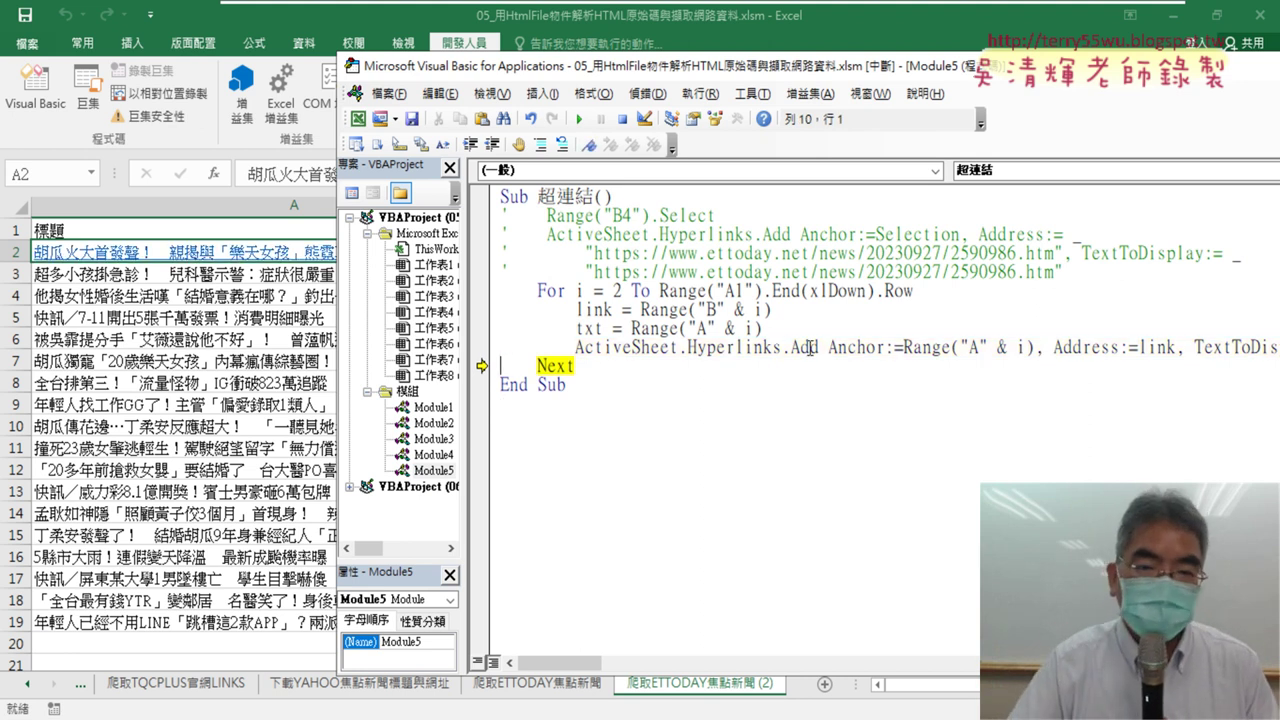
pyautogui.click(577, 121)
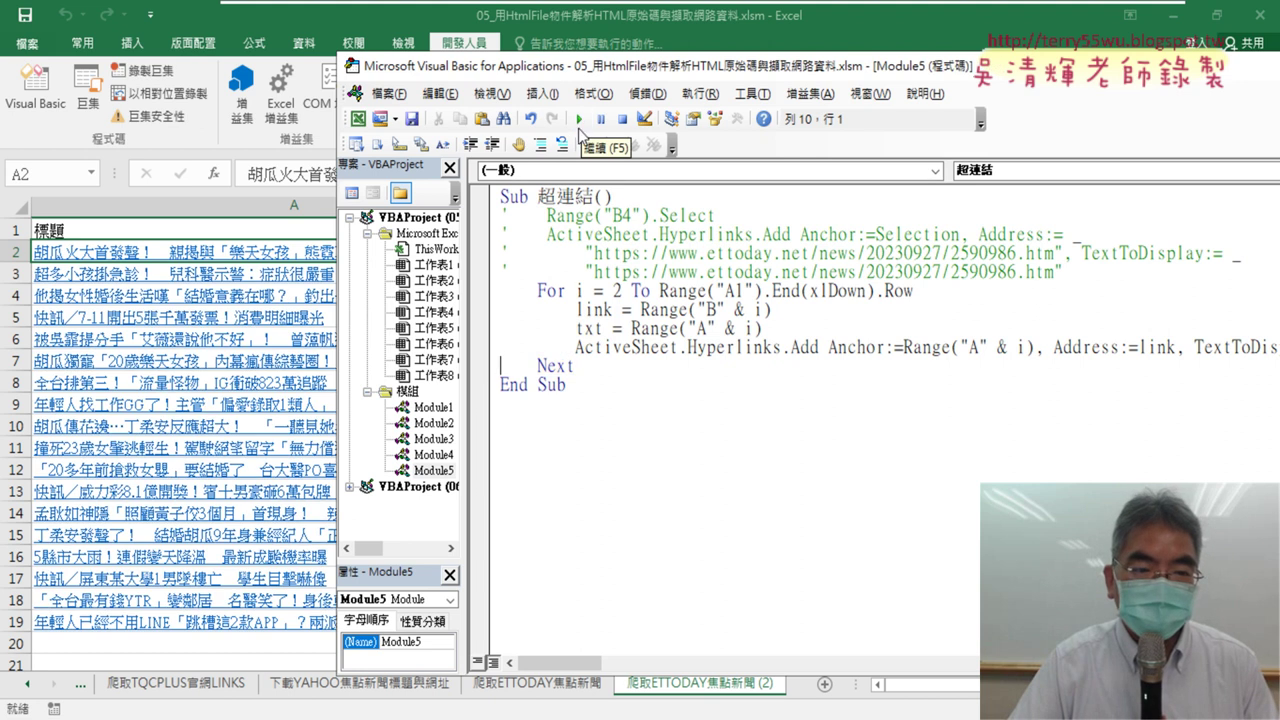
# On the worksheet, follow the cell A16 news title hyperlink to its ETtoday article.
pyautogui.click(260, 231)
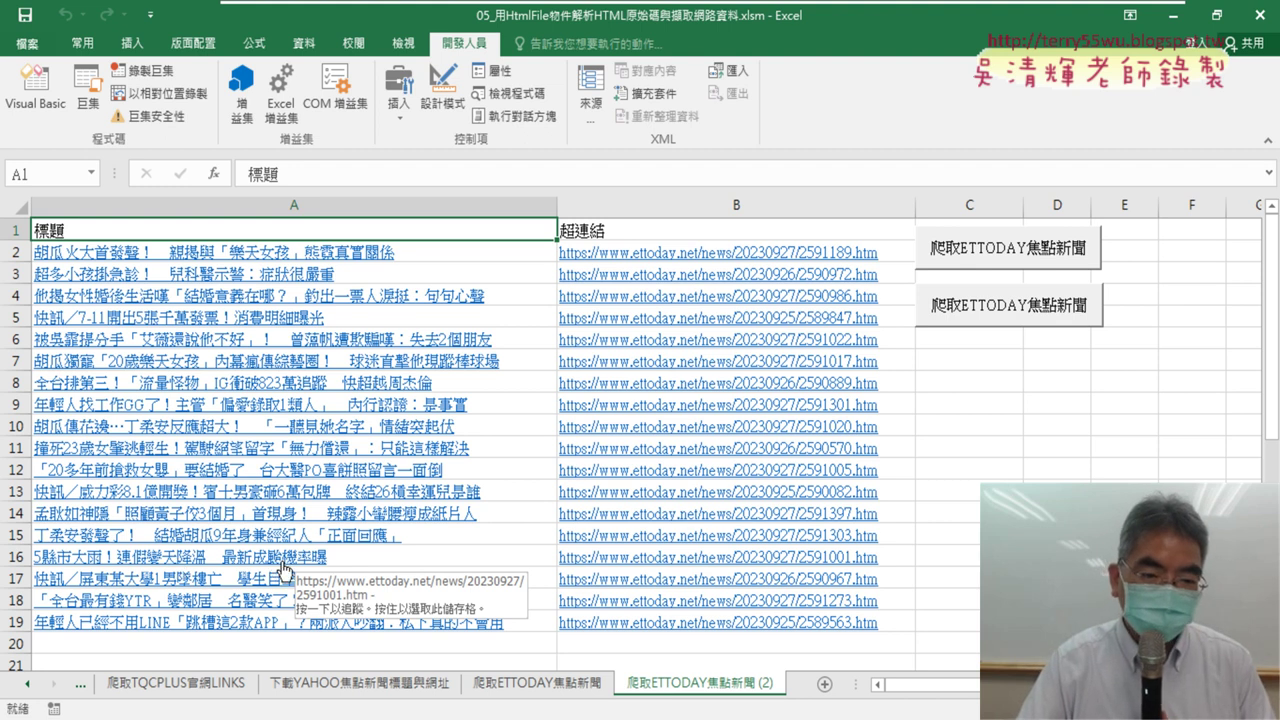
pyautogui.click(283, 571)
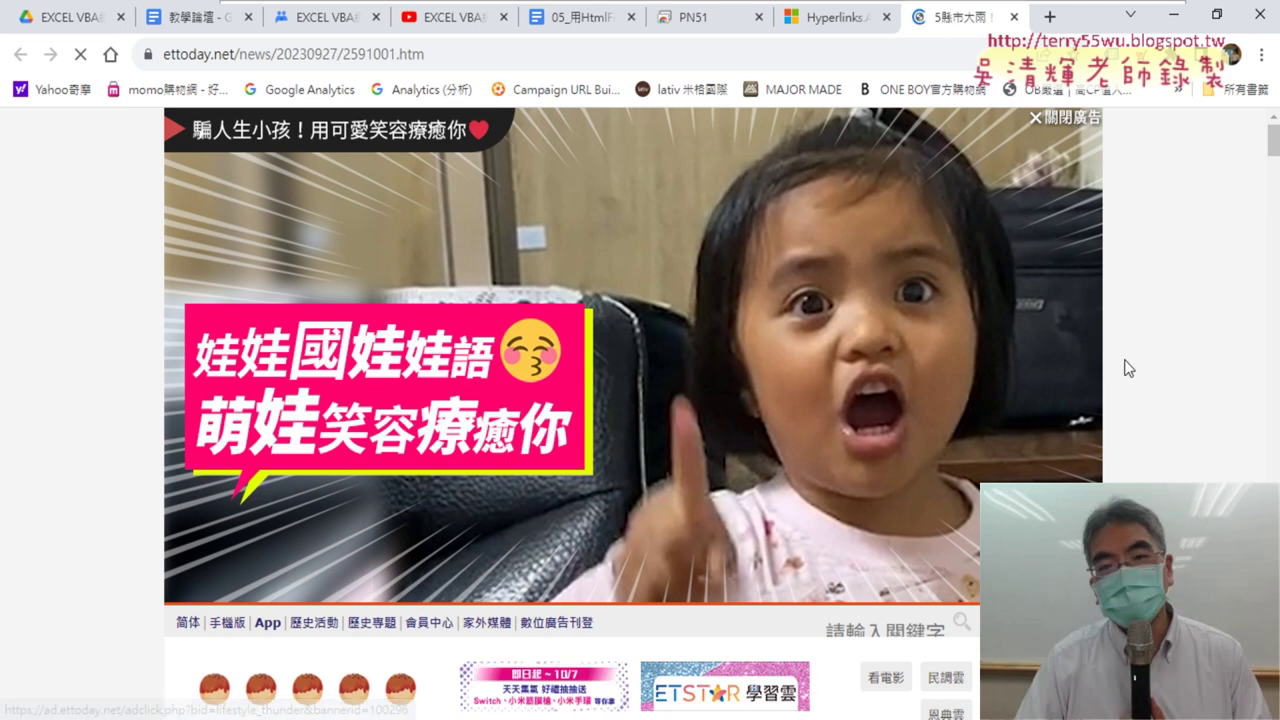
# Confirm the headline '5縣市大雨！連假變天降溫 最新成颱機率曝' matches row 16, then reopen the VBA editor.
pyautogui.scroll(-4, 1128, 368)
pyautogui.scroll(-4, 1128, 368)
pyautogui.scroll(-5, 1128, 368)
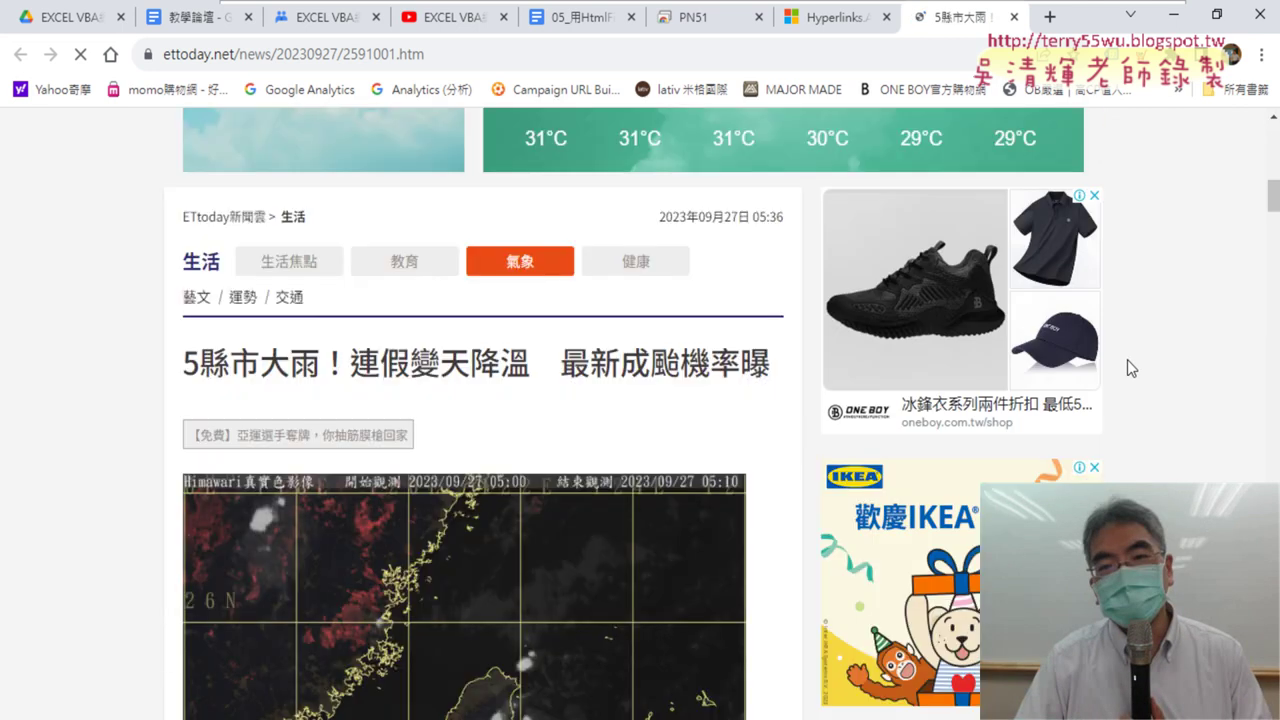
pyautogui.scroll(-2, 1128, 368)
pyautogui.moveTo(182, 165)
pyautogui.mouseDown()
pyautogui.moveTo(700, 205)
pyautogui.moveTo(762, 176)
pyautogui.mouseUp()
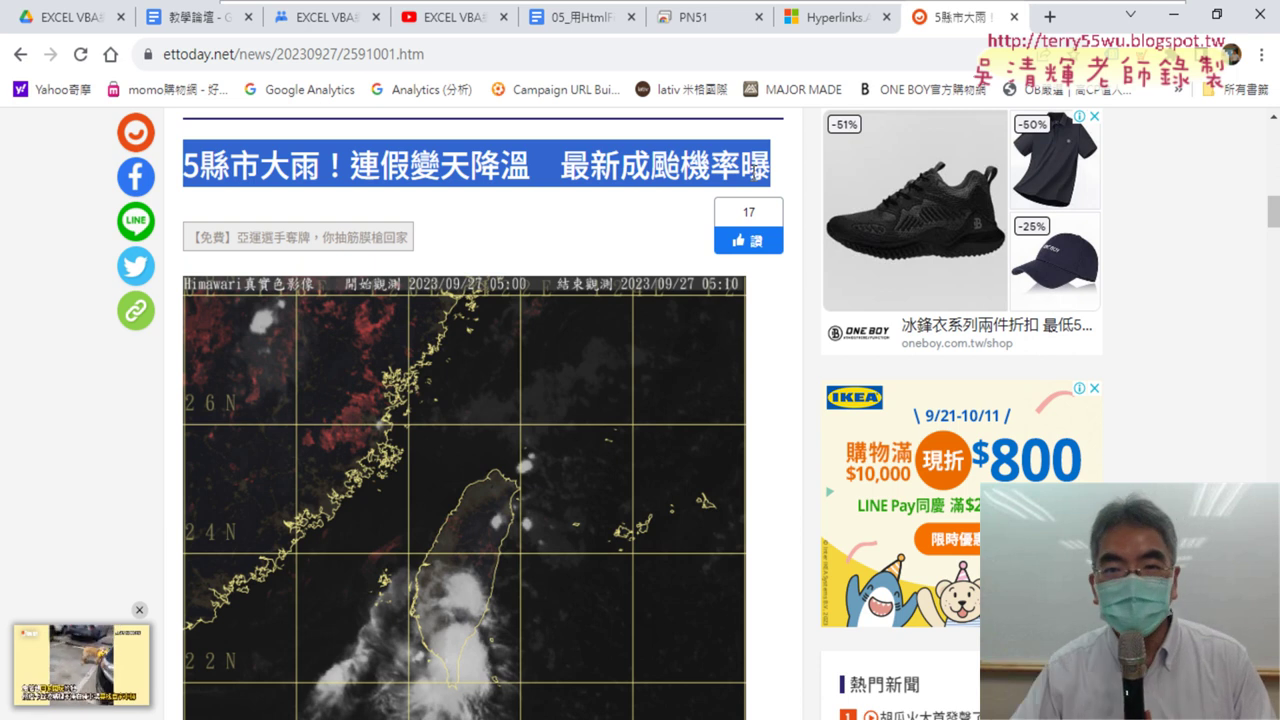
pyautogui.click(1174, 14)
pyautogui.click(41, 112)
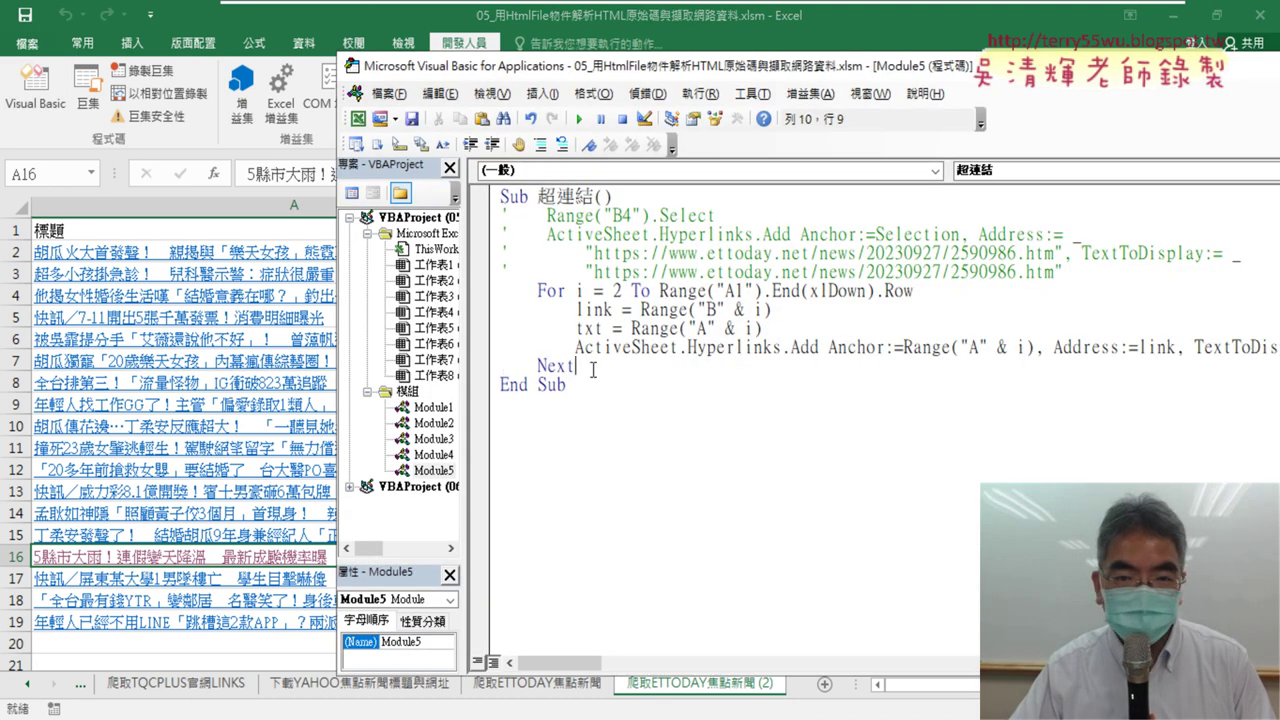
# Select the whole 超連結 macro code, use its right-click menu, then close the ETtoday article tab.
pyautogui.moveTo(572, 390); pyautogui.dragTo(490, 208)
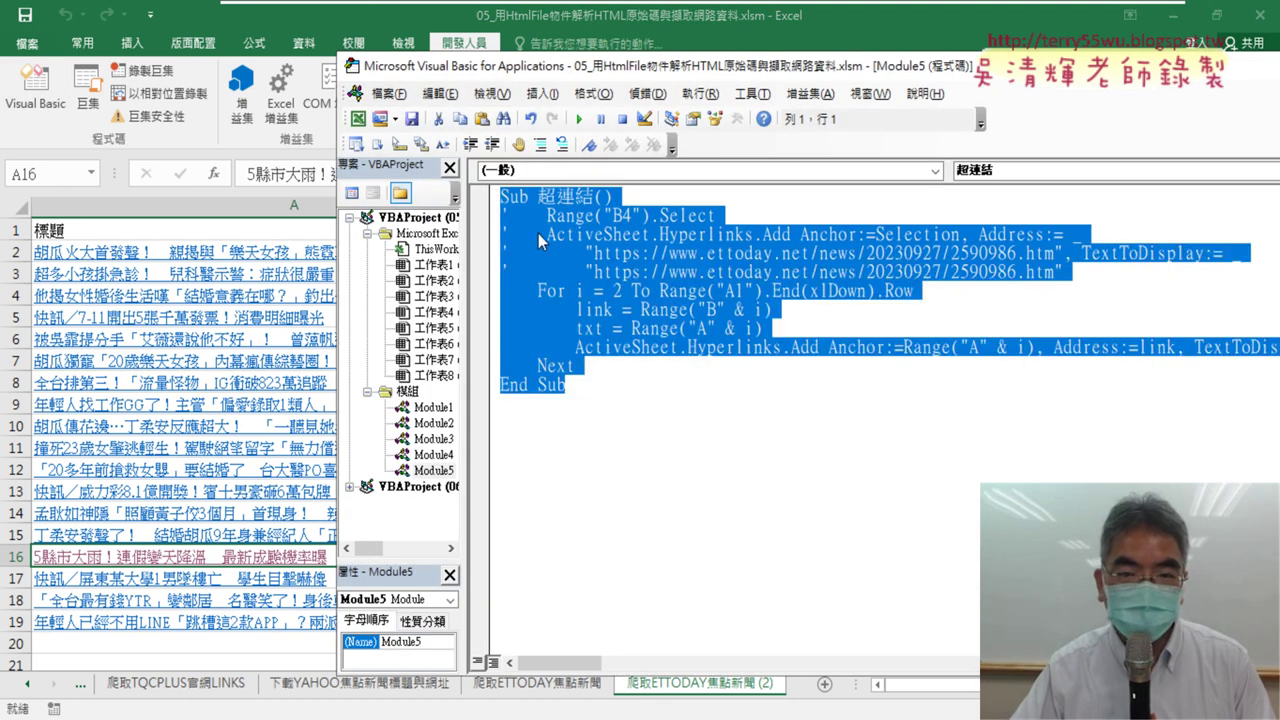
pyautogui.rightClick(538, 246)
pyautogui.click(577, 287)
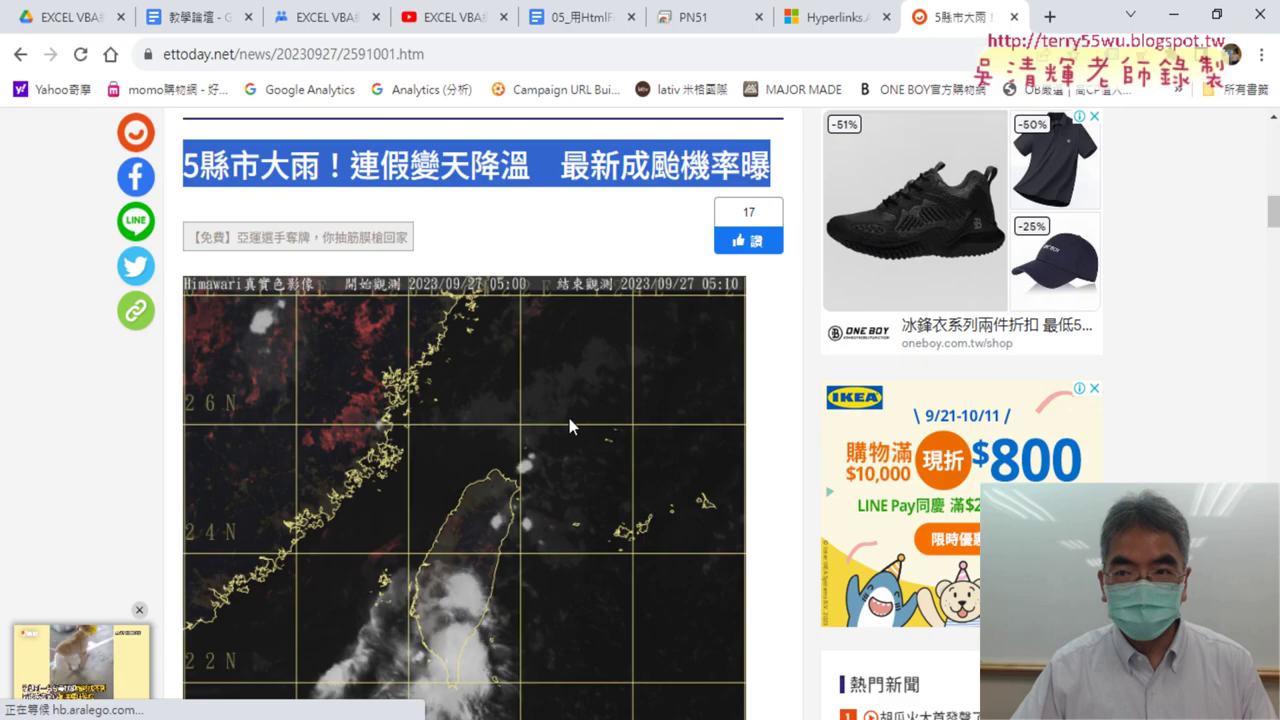
pyautogui.click(1011, 18)
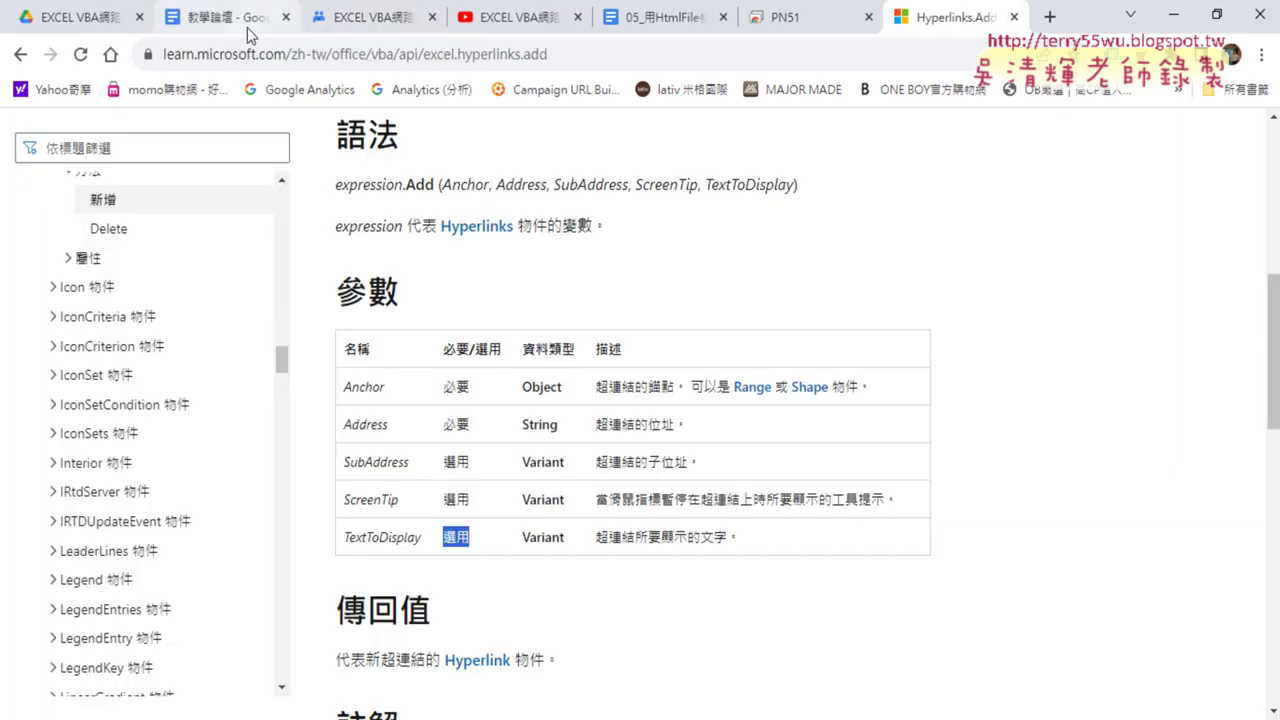